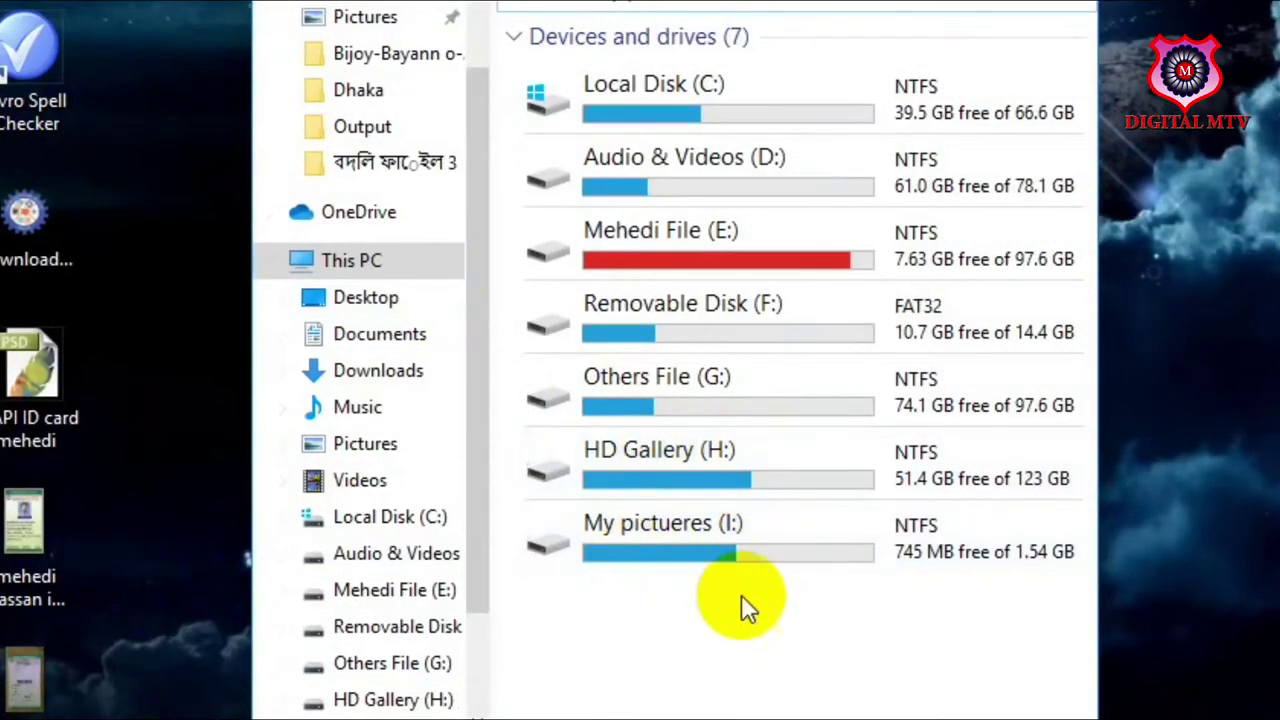
Quick-format Removable Disk (F:) as FAT32 with the default allocation size, and close the format and file browser windows
{"action": "double_click", "coordinate": [654, 312]}
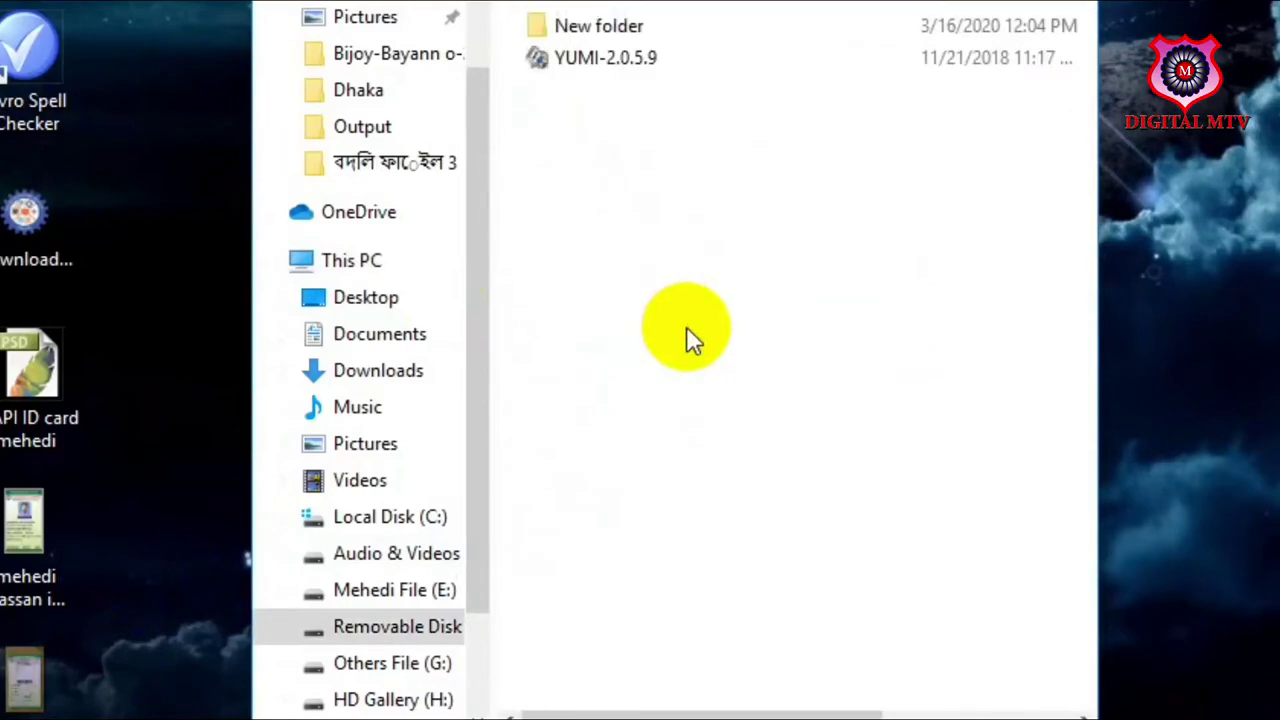
{"action": "key", "text": "BackSpace"}
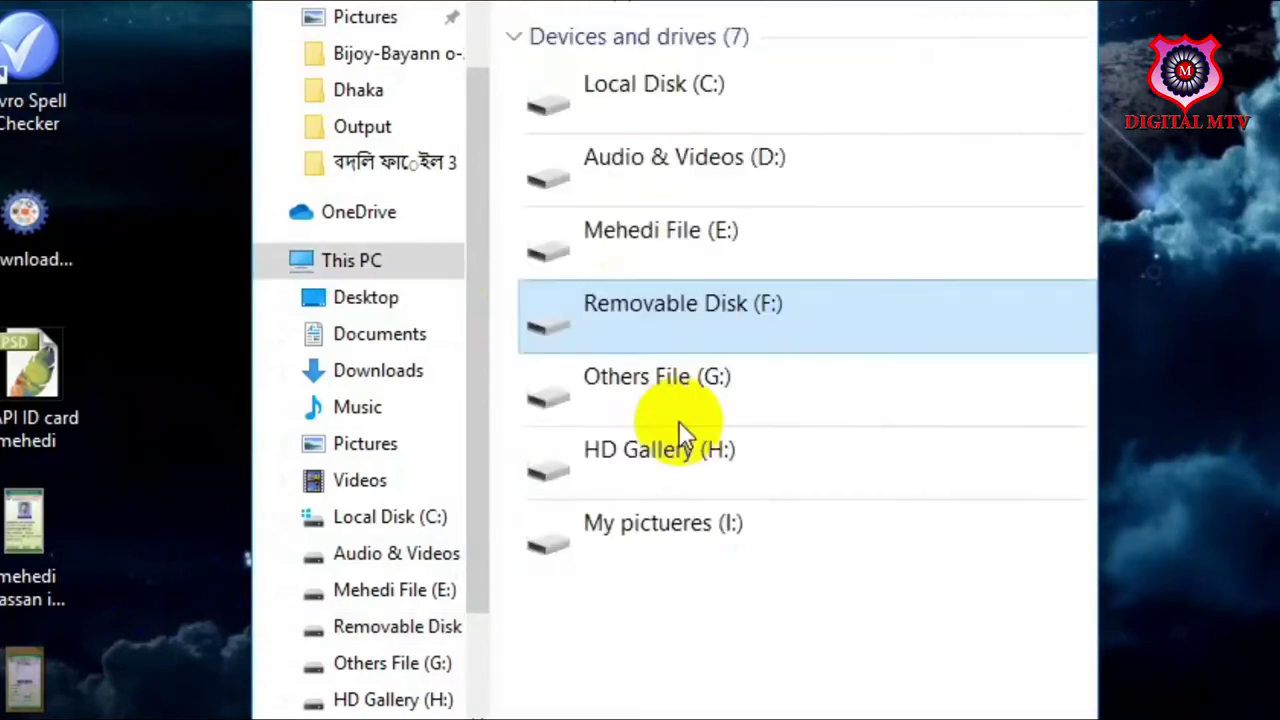
{"action": "right_click", "coordinate": [700, 330]}
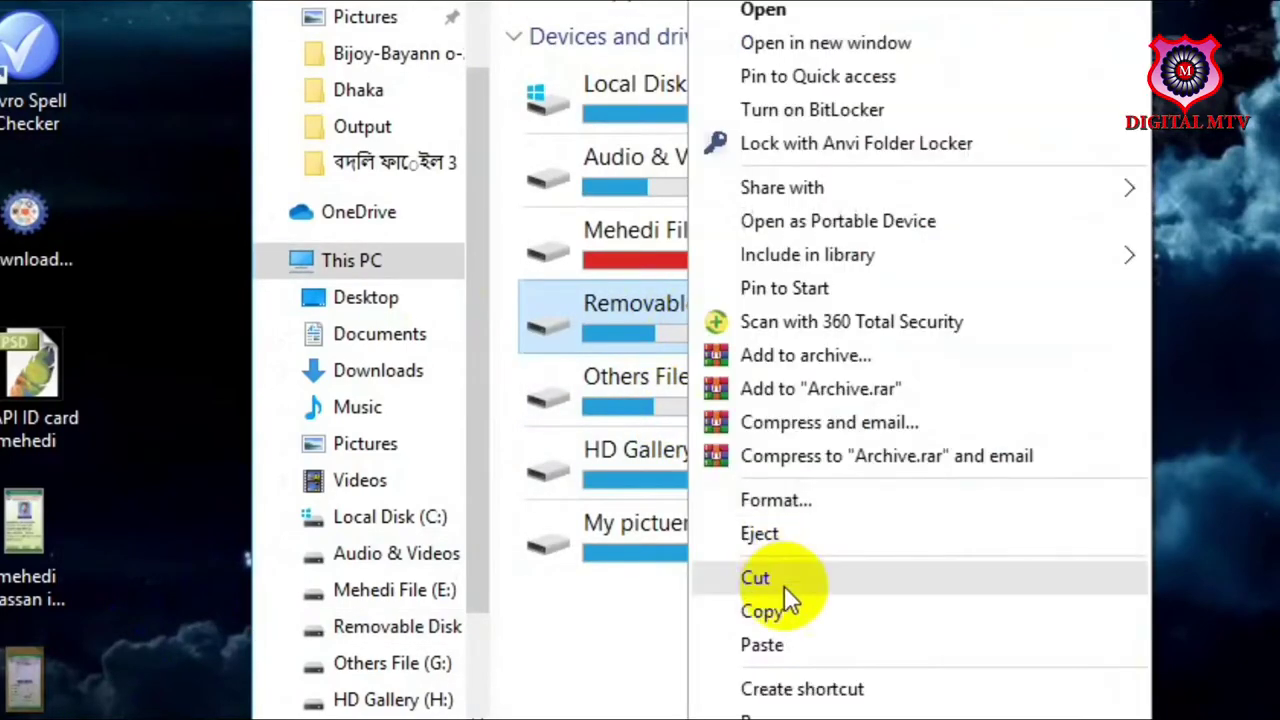
{"action": "left_click", "coordinate": [811, 503]}
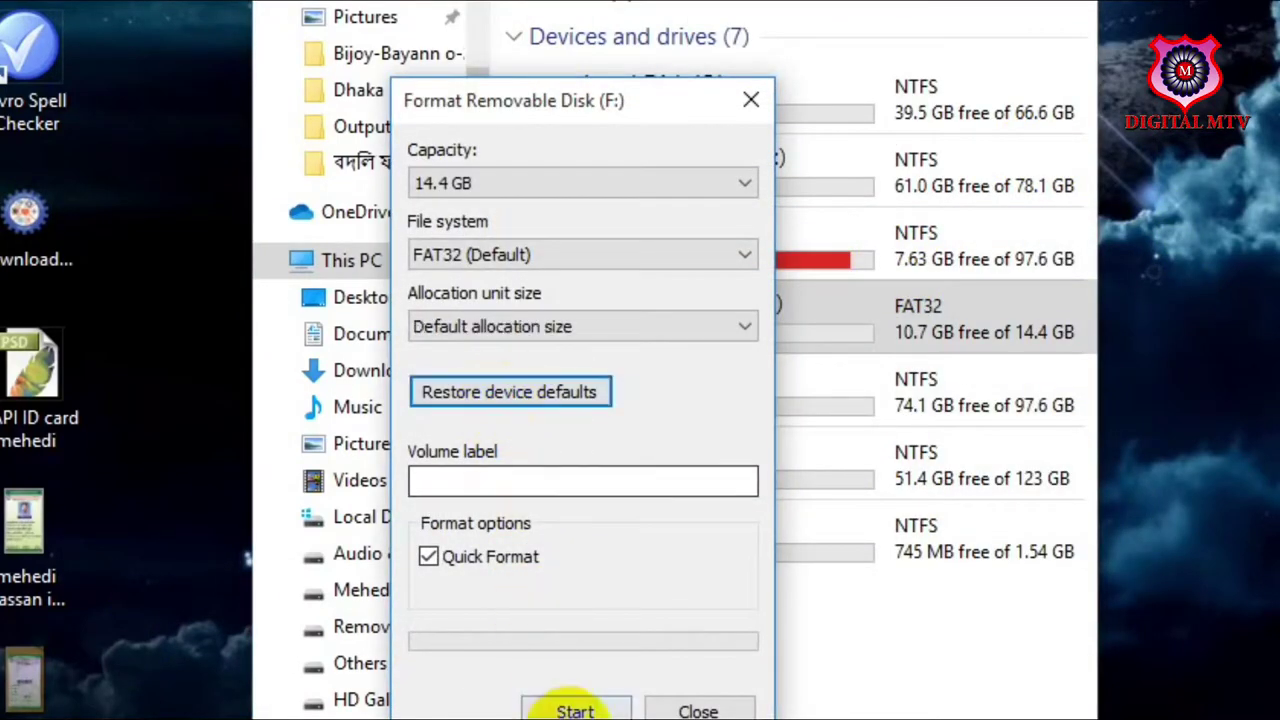
{"action": "left_click", "coordinate": [575, 710]}
{"action": "left_click", "coordinate": [758, 258]}
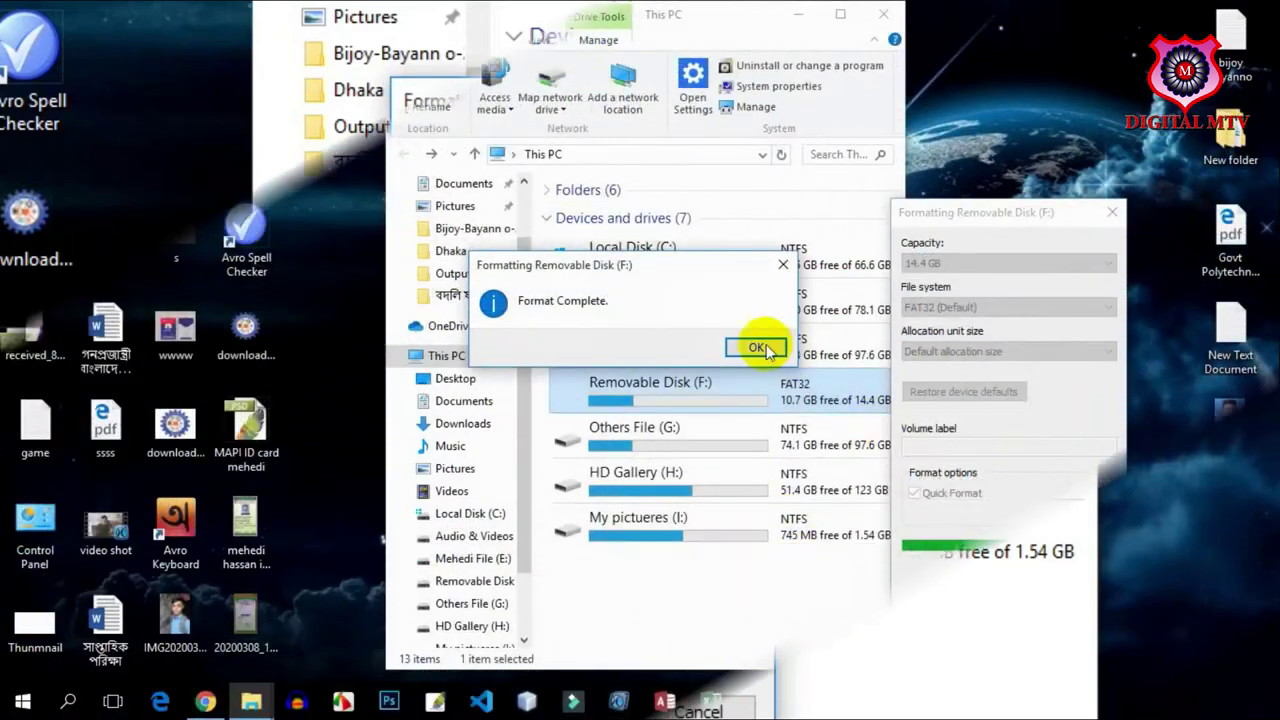
{"action": "left_click", "coordinate": [757, 347]}
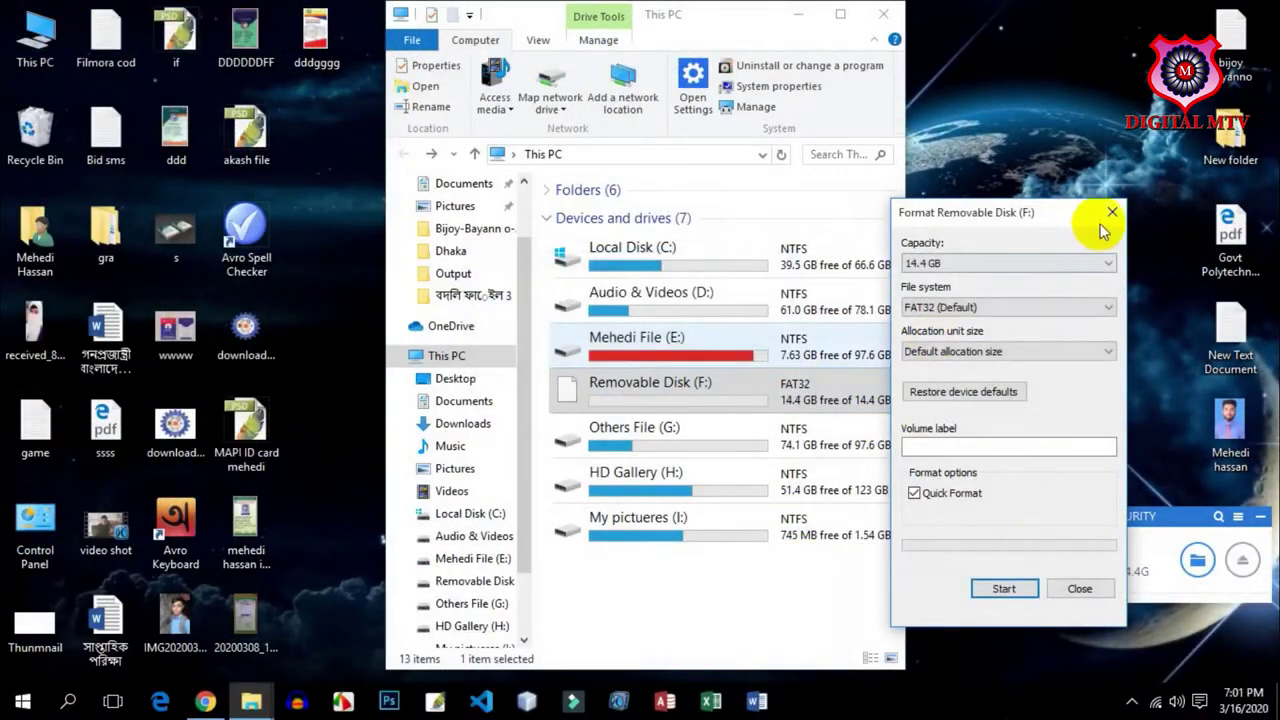
{"action": "left_click", "coordinate": [1110, 213]}
{"action": "left_click", "coordinate": [908, 14]}
{"action": "left_click", "coordinate": [884, 15]}
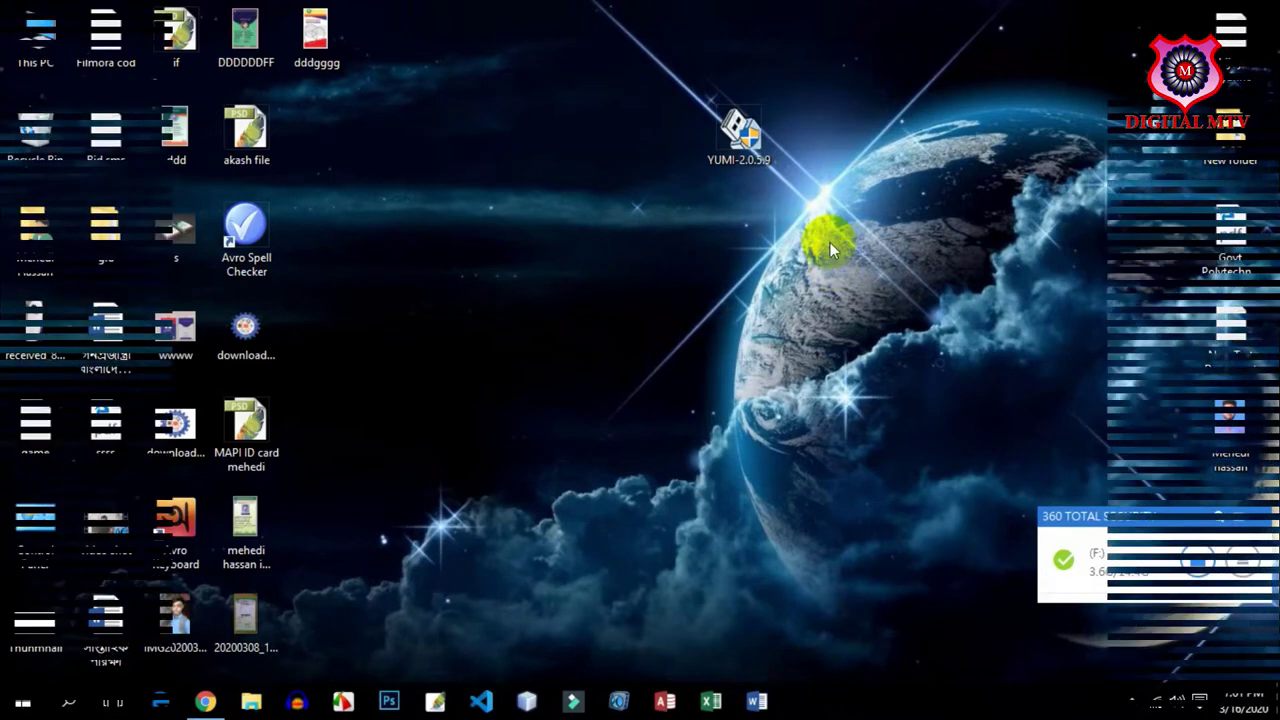
Search Google for "yumi multiboot" in the browser and open the Filehippo download page for YUMI 2.0.6.9
{"action": "left_click", "coordinate": [735, 160]}
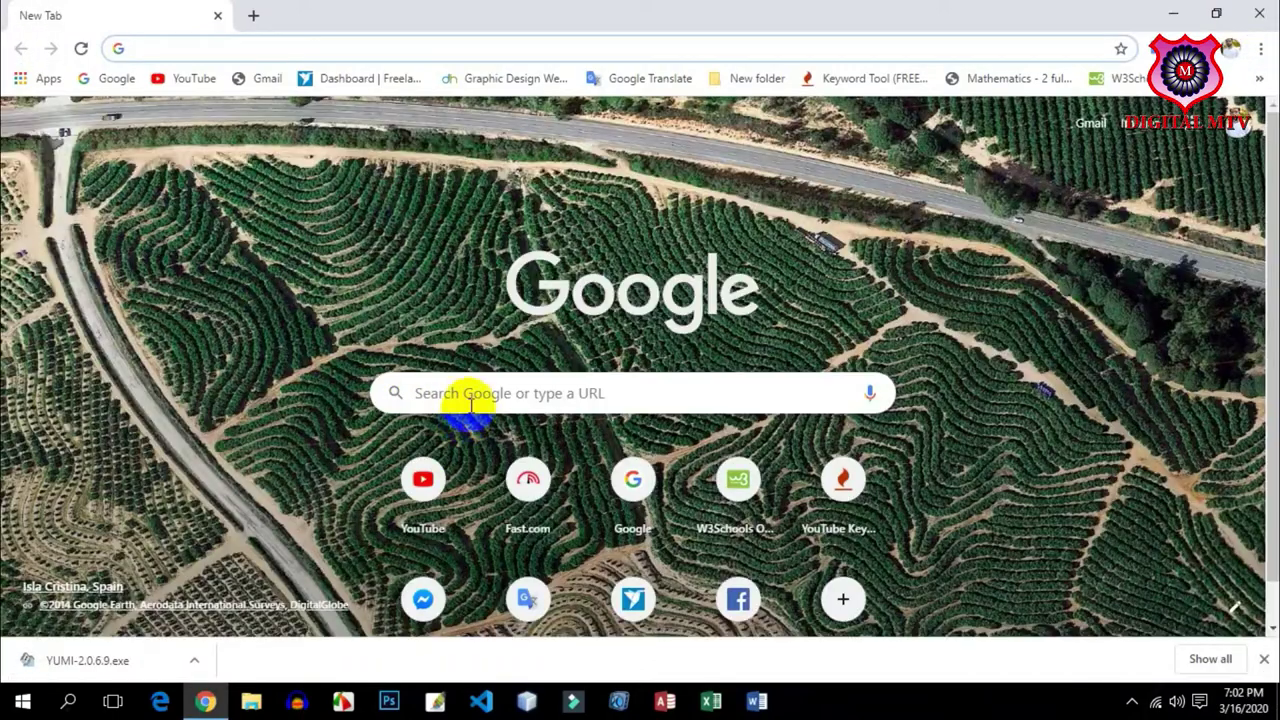
{"action": "left_click", "coordinate": [470, 400]}
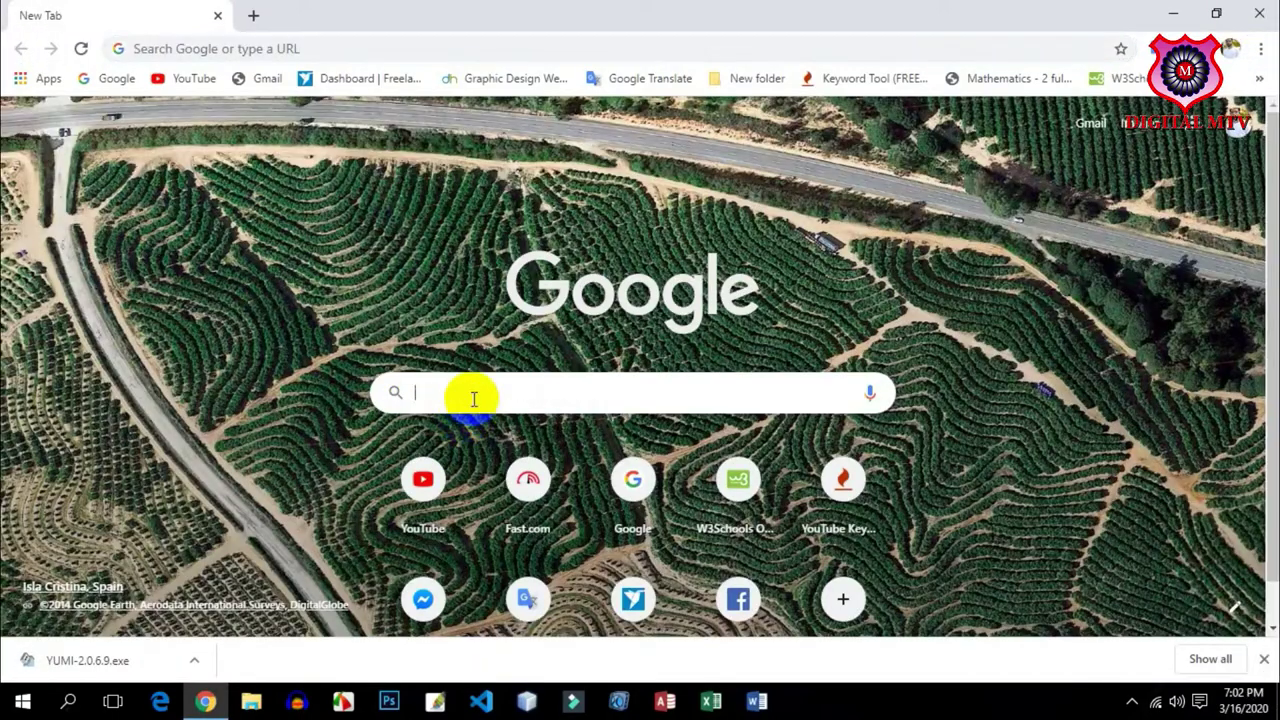
{"action": "type", "text": "yumi"}
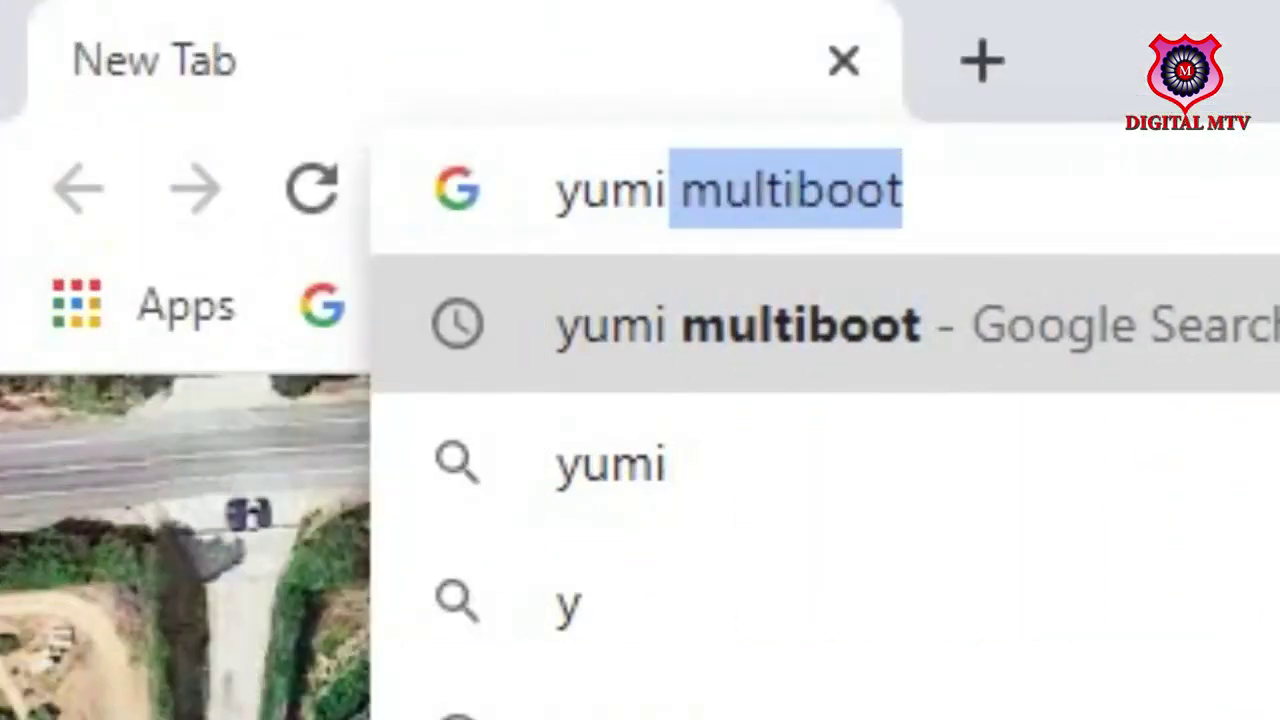
{"action": "key", "text": "Return"}
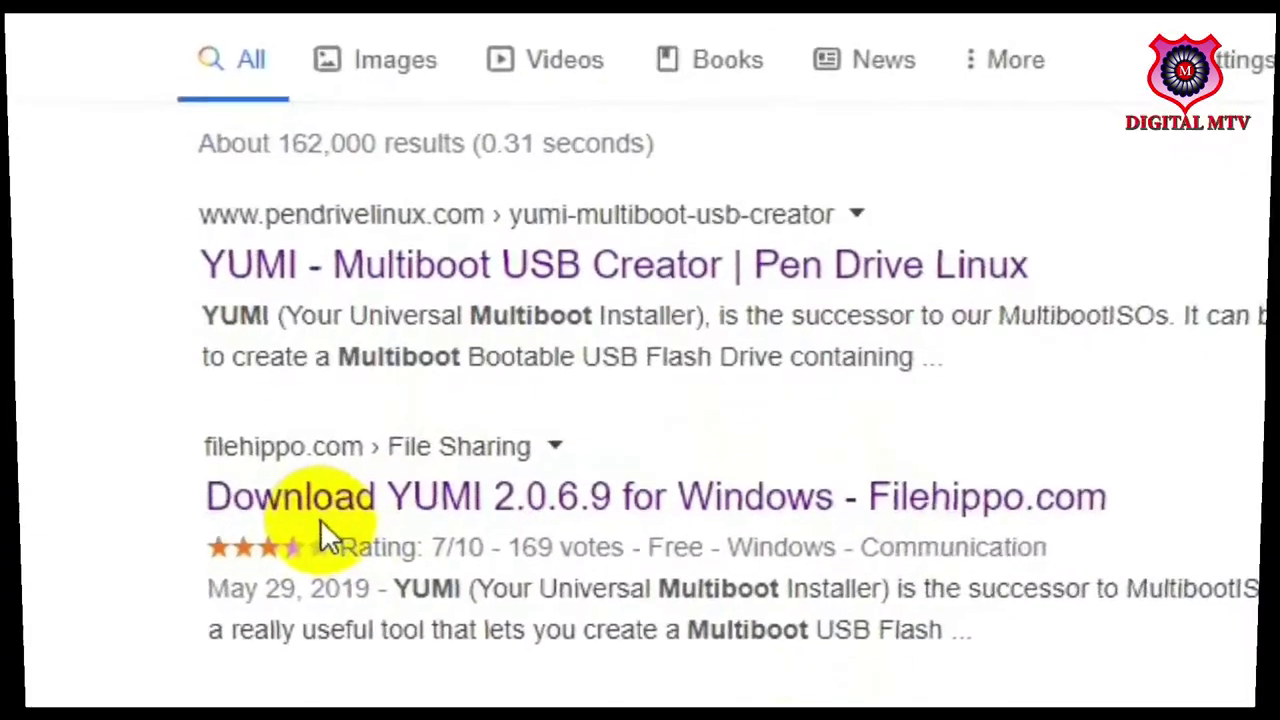
{"action": "left_click", "coordinate": [310, 510]}
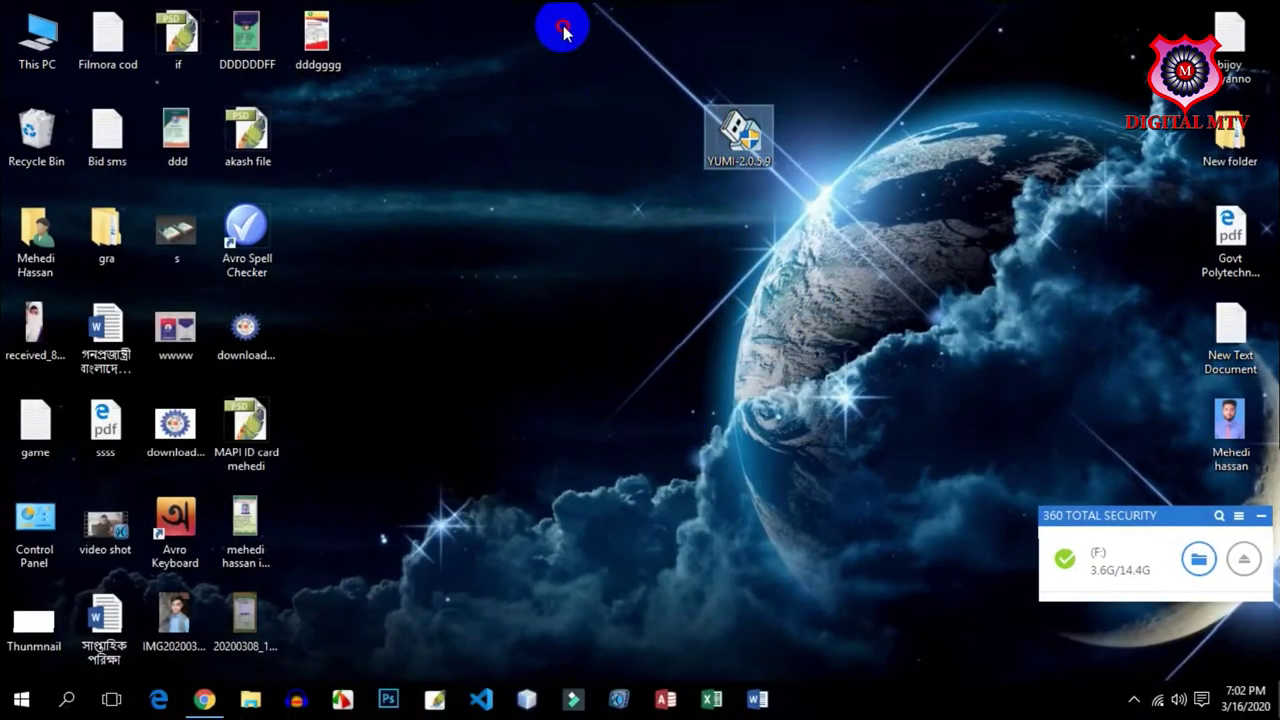
Launch YUMI-2.0.5.9 from the desktop, accept its licence agreement, and choose F: (14GB FAT32) as the USB device
{"action": "double_click", "coordinate": [757, 146]}
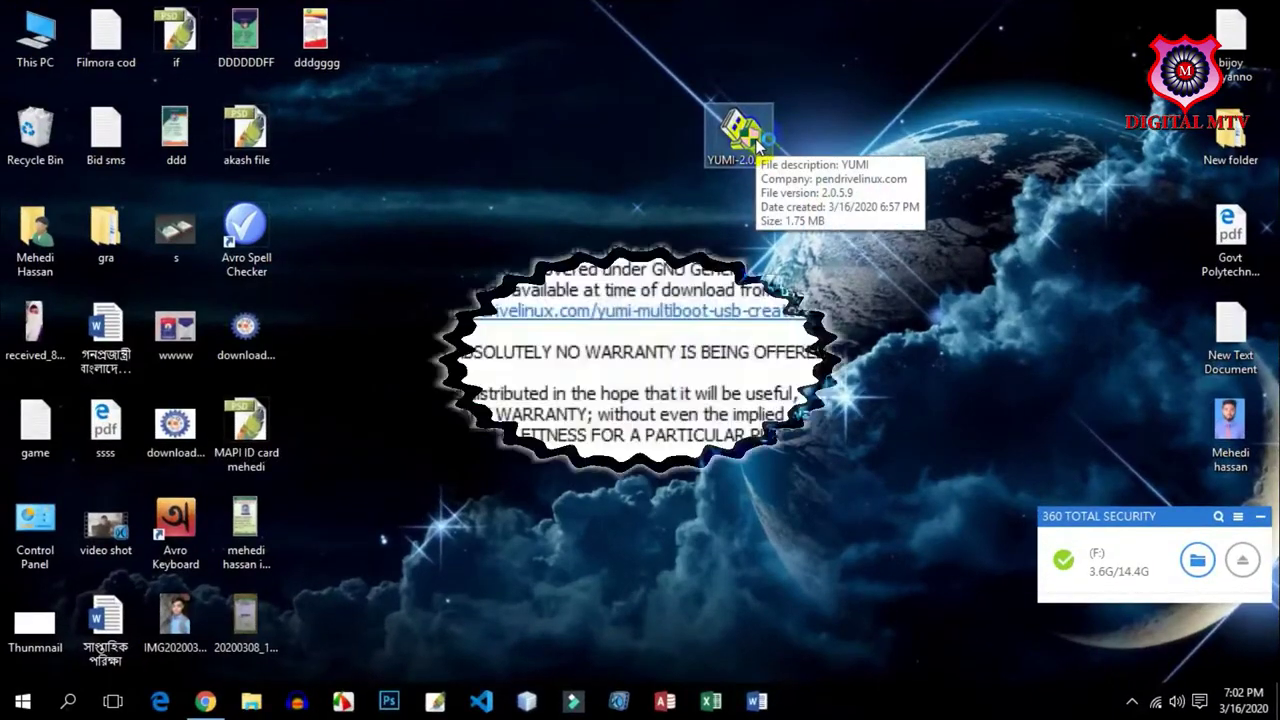
{"action": "left_click", "coordinate": [860, 618]}
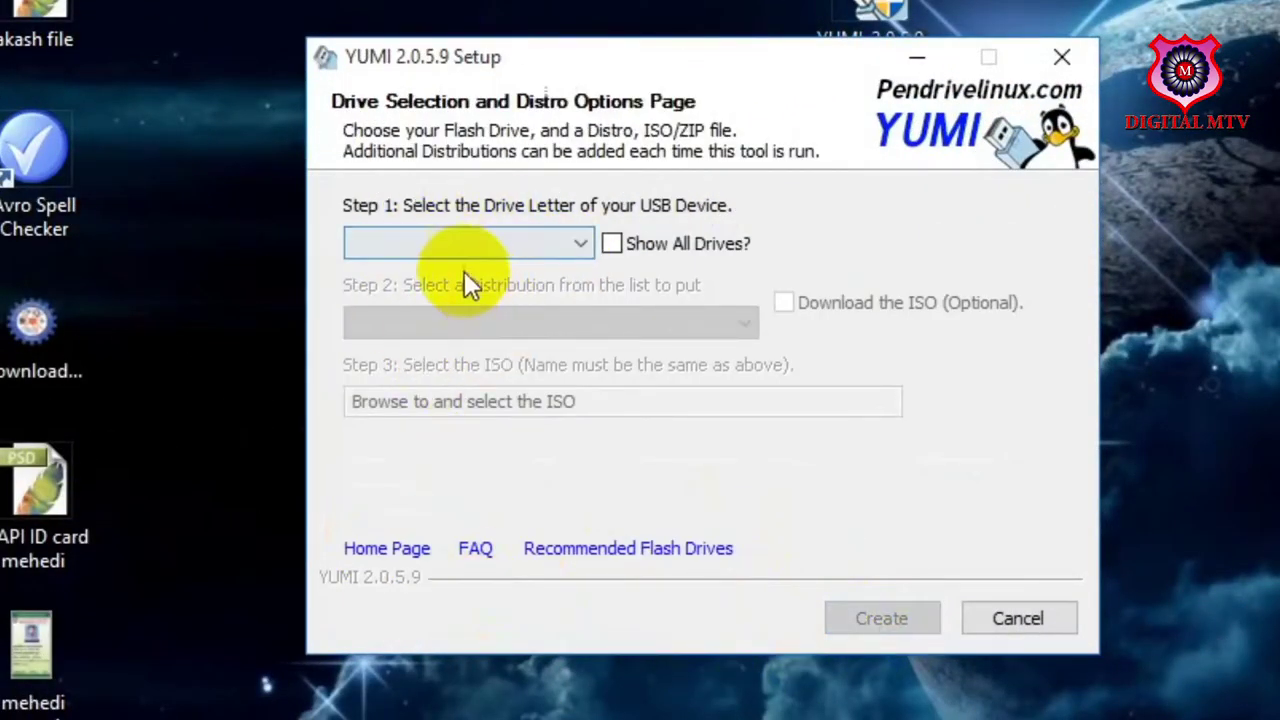
{"action": "left_click", "coordinate": [505, 250]}
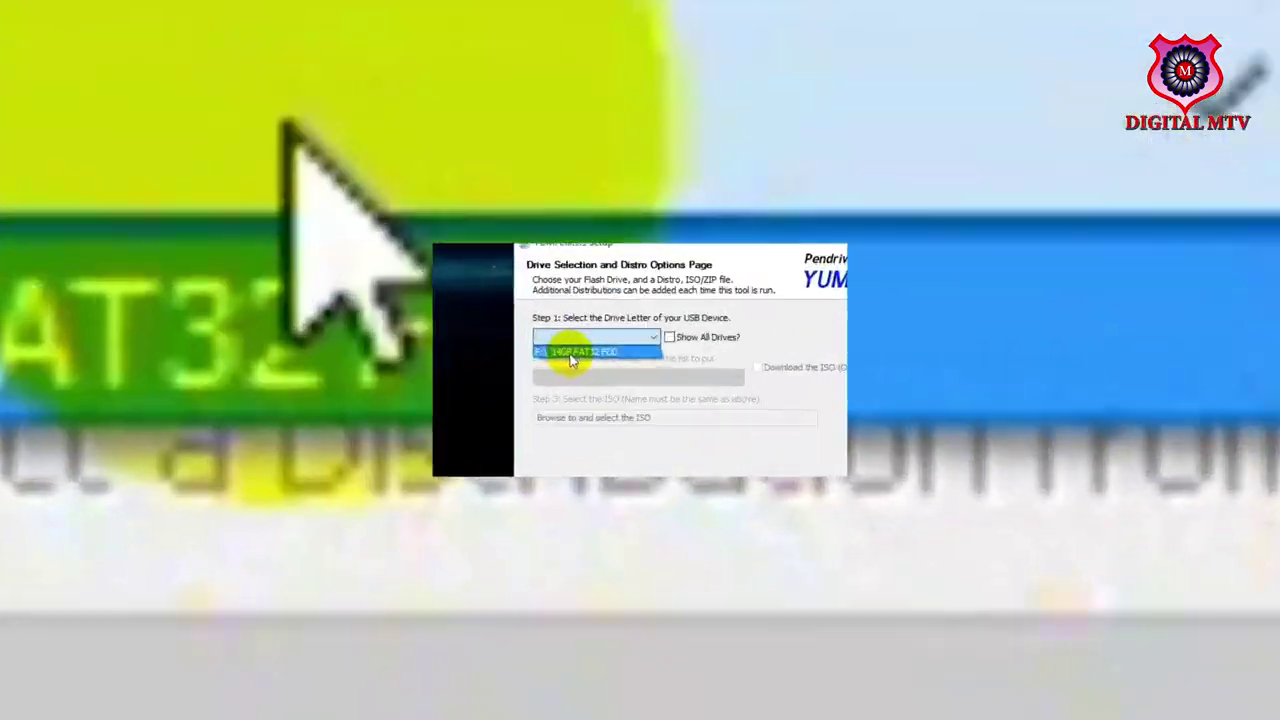
{"action": "left_click", "coordinate": [492, 362]}
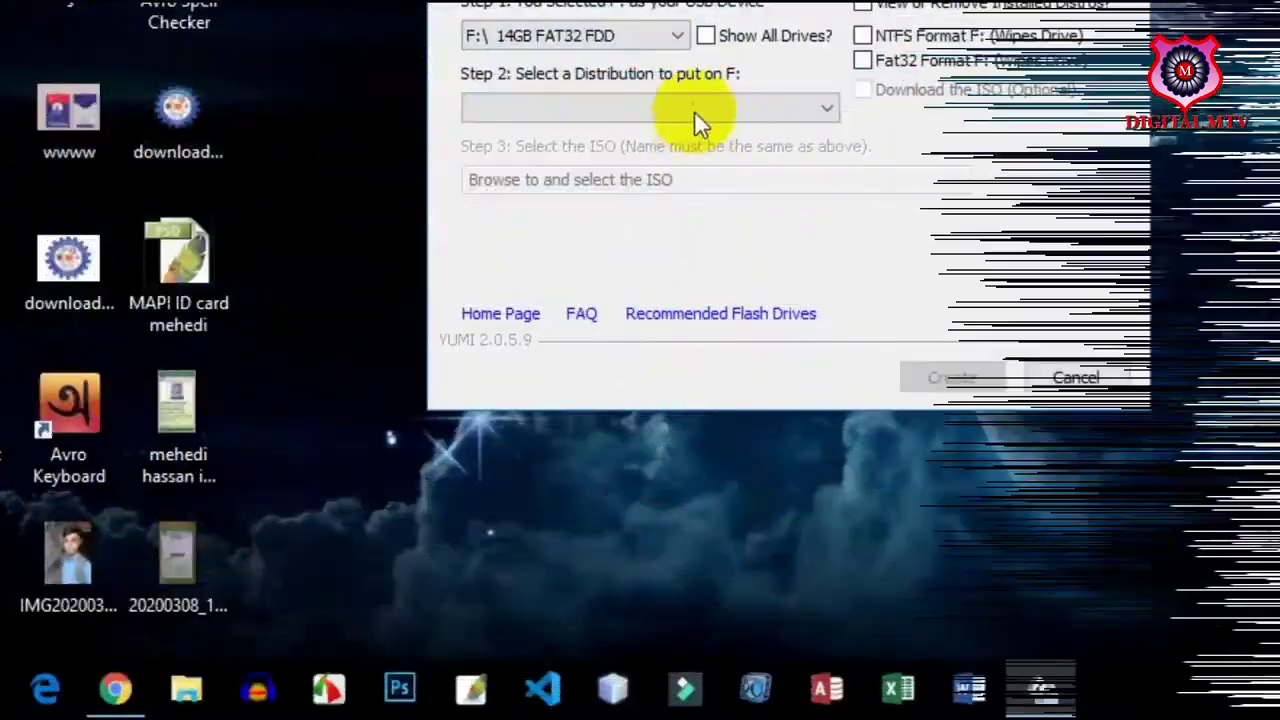
Choose Single Windows Vista/7/8/10 Installer as the distribution for the USB drive
{"action": "left_click", "coordinate": [694, 108]}
{"action": "scroll", "coordinate": [706, 406], "scroll_direction": "down", "scroll_amount": 10}
{"action": "scroll", "coordinate": [680, 453], "scroll_direction": "down", "scroll_amount": 20}
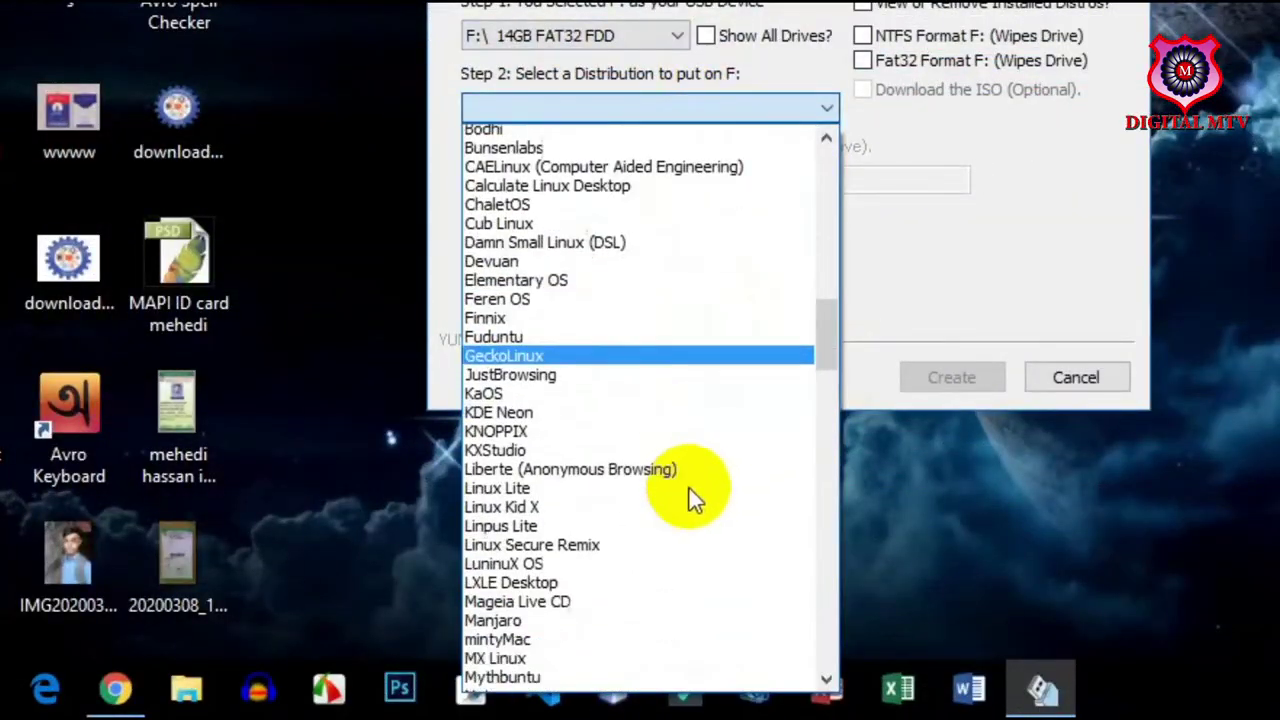
{"action": "left_click_drag", "start_coordinate": [826, 452], "coordinate": [855, 644]}
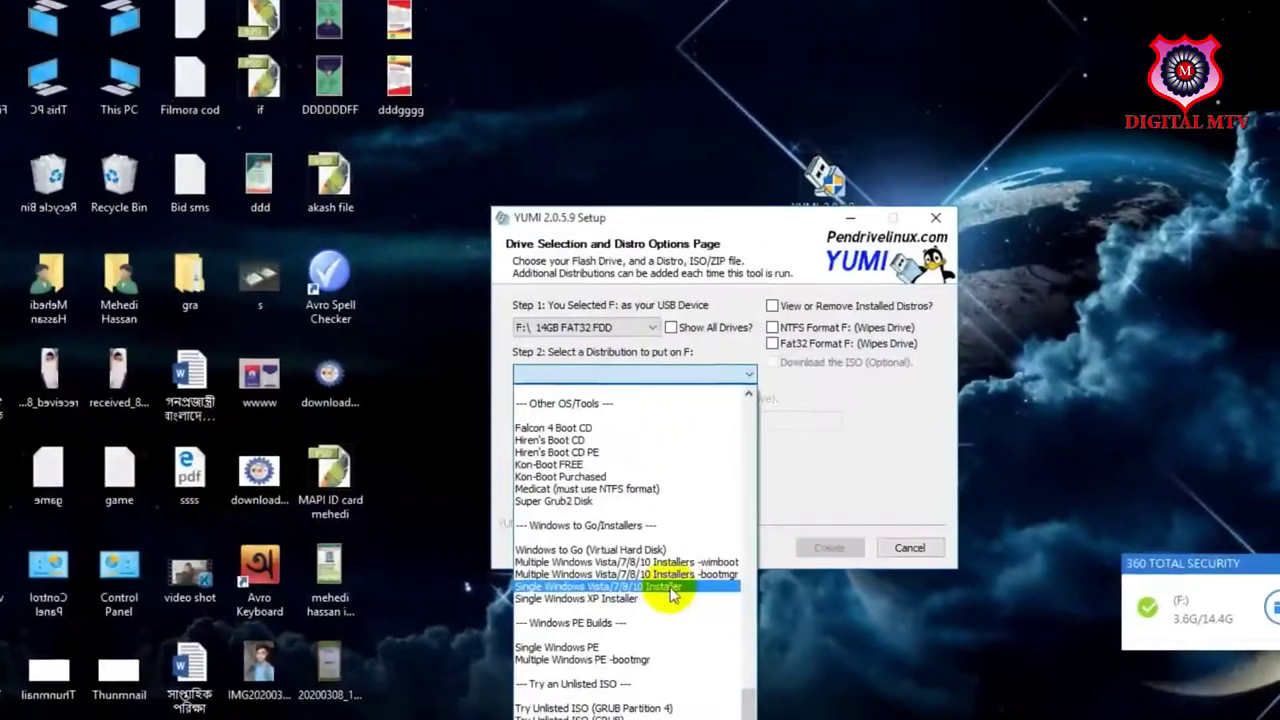
{"action": "left_click", "coordinate": [700, 410]}
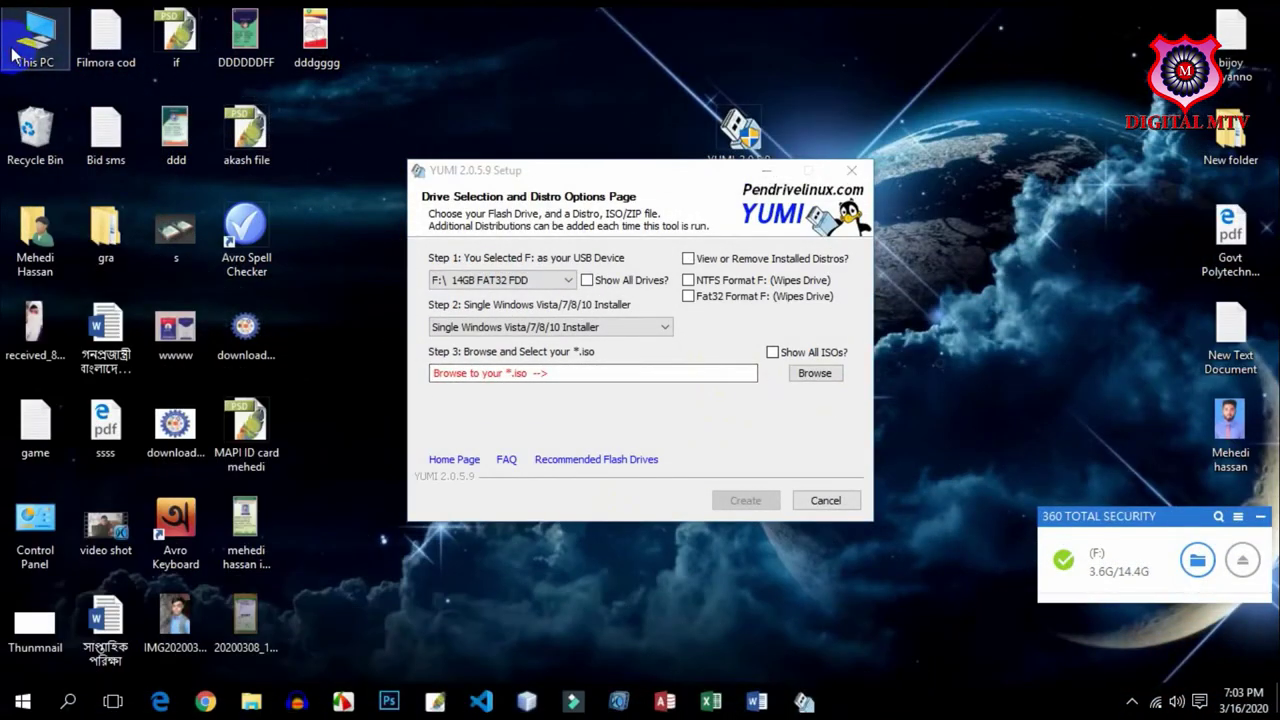
Browse drive E: to the Software+ PDF\windows\iso folder to locate the Windows ISO files
{"action": "double_click", "coordinate": [36, 42]}
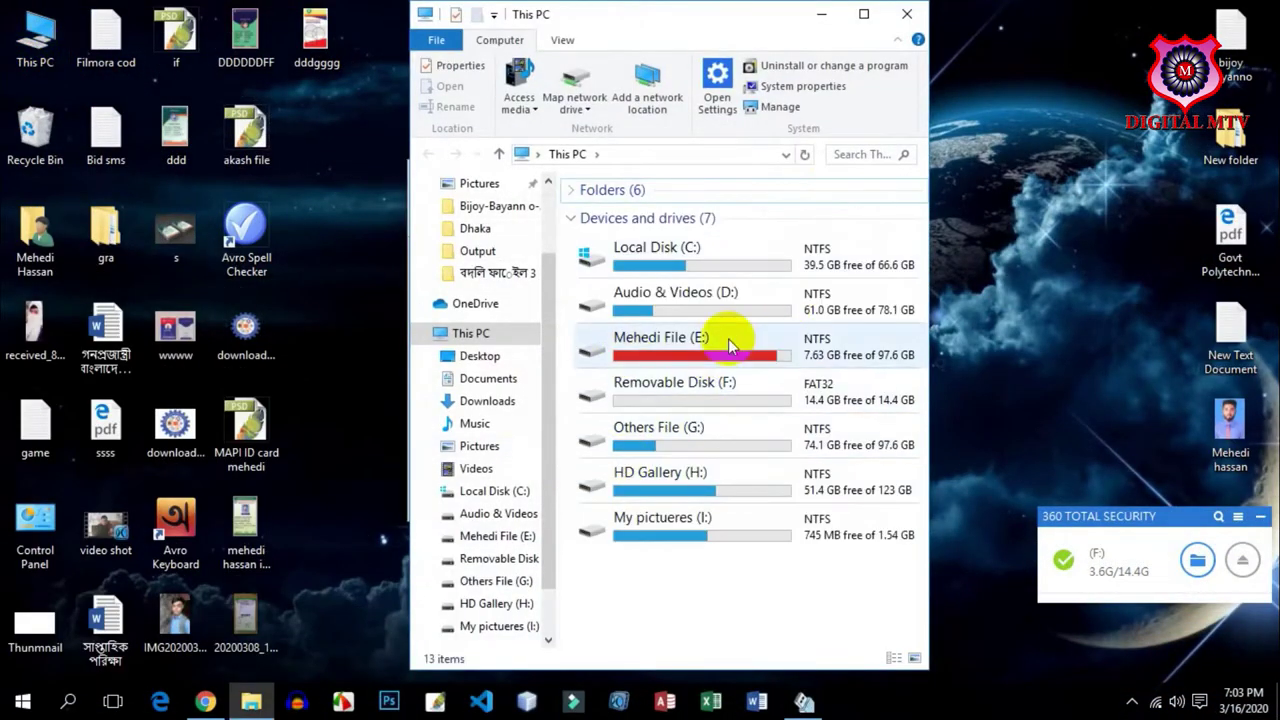
{"action": "left_click", "coordinate": [692, 350]}
{"action": "double_click", "coordinate": [695, 358]}
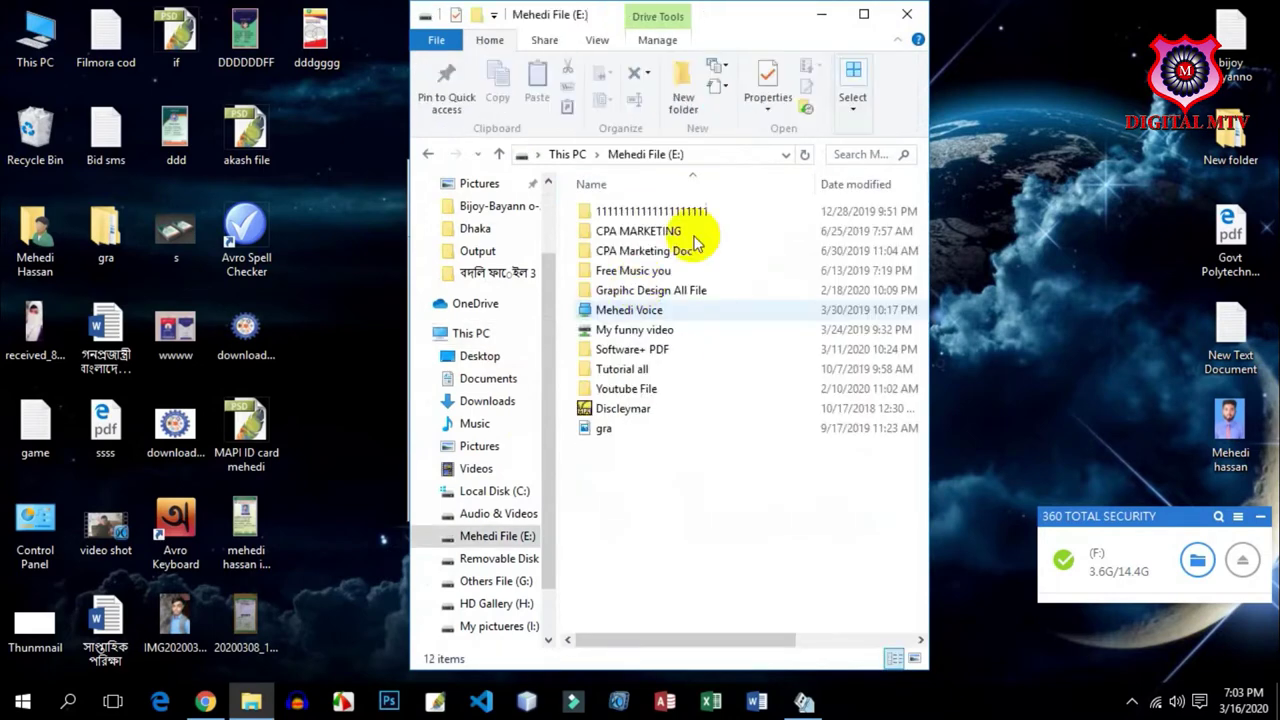
{"action": "double_click", "coordinate": [616, 355]}
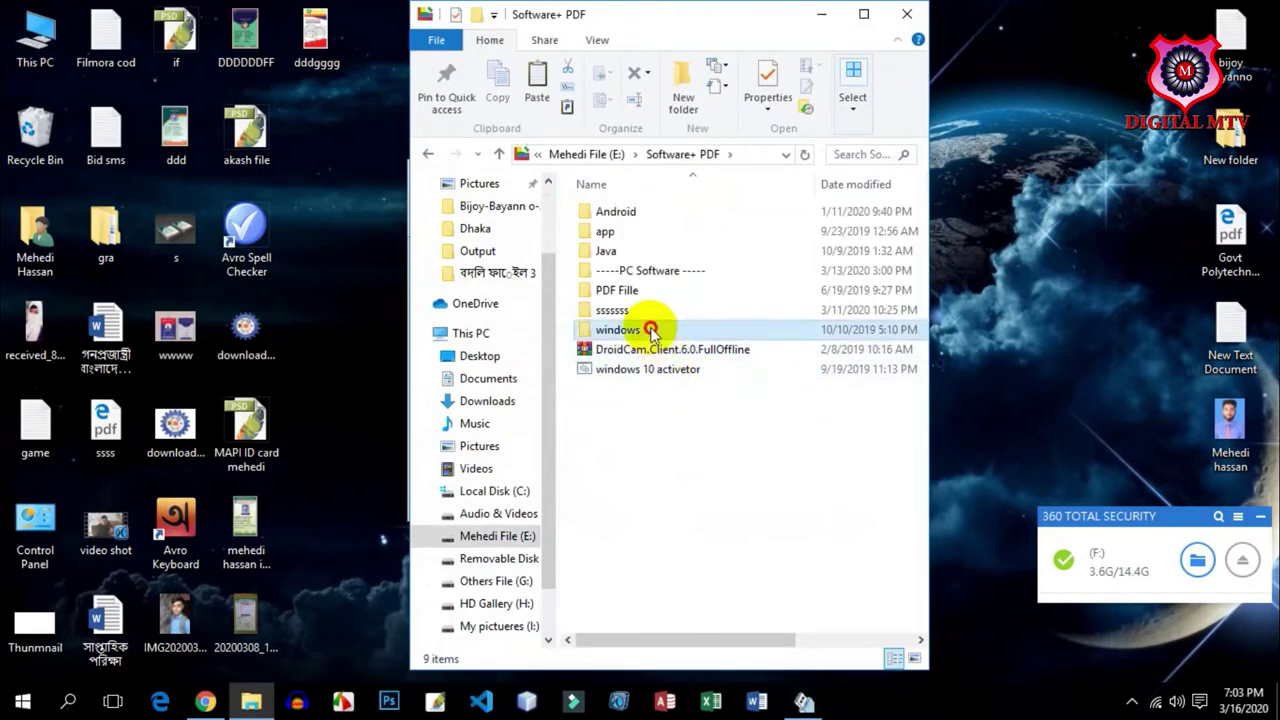
{"action": "double_click", "coordinate": [650, 329]}
{"action": "double_click", "coordinate": [618, 212]}
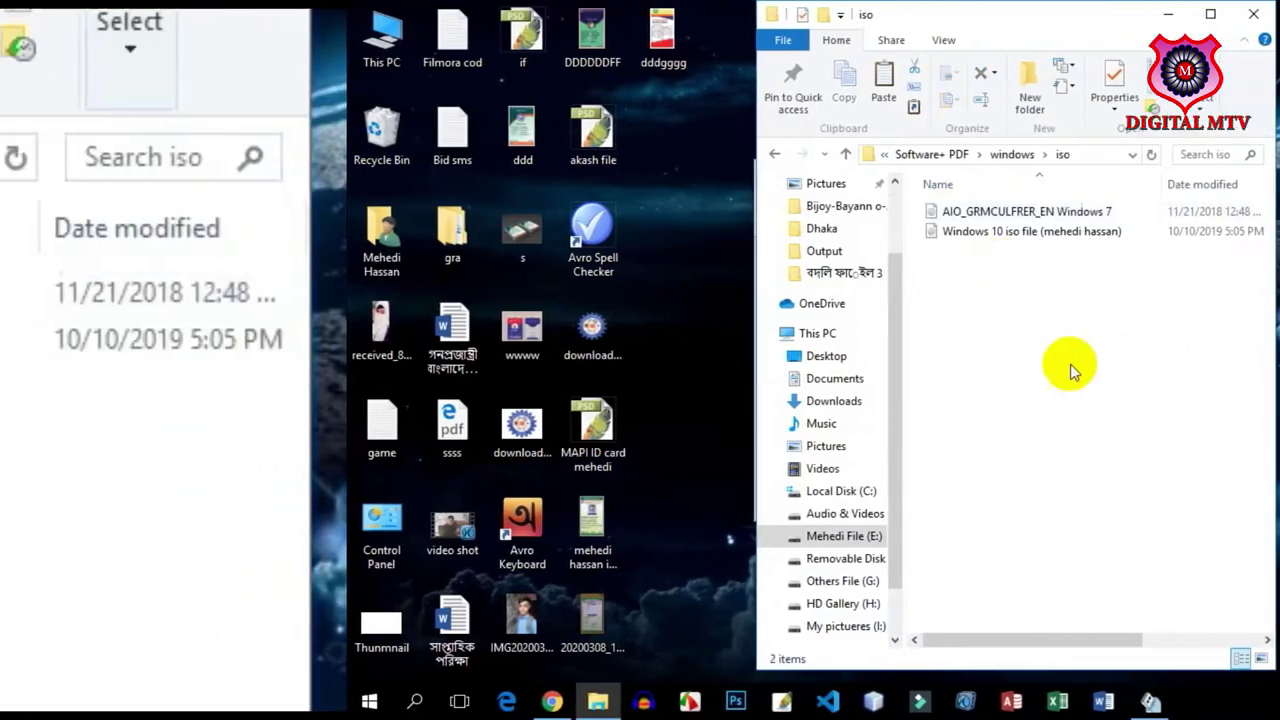
Check the file size of the Windows 10 ISO in its properties, and close the properties and folder windows
{"action": "left_click_drag", "start_coordinate": [754, 345], "coordinate": [641, 212]}
{"action": "left_click_drag", "start_coordinate": [278, 295], "coordinate": [276, 294]}
{"action": "left_click", "coordinate": [290, 296]}
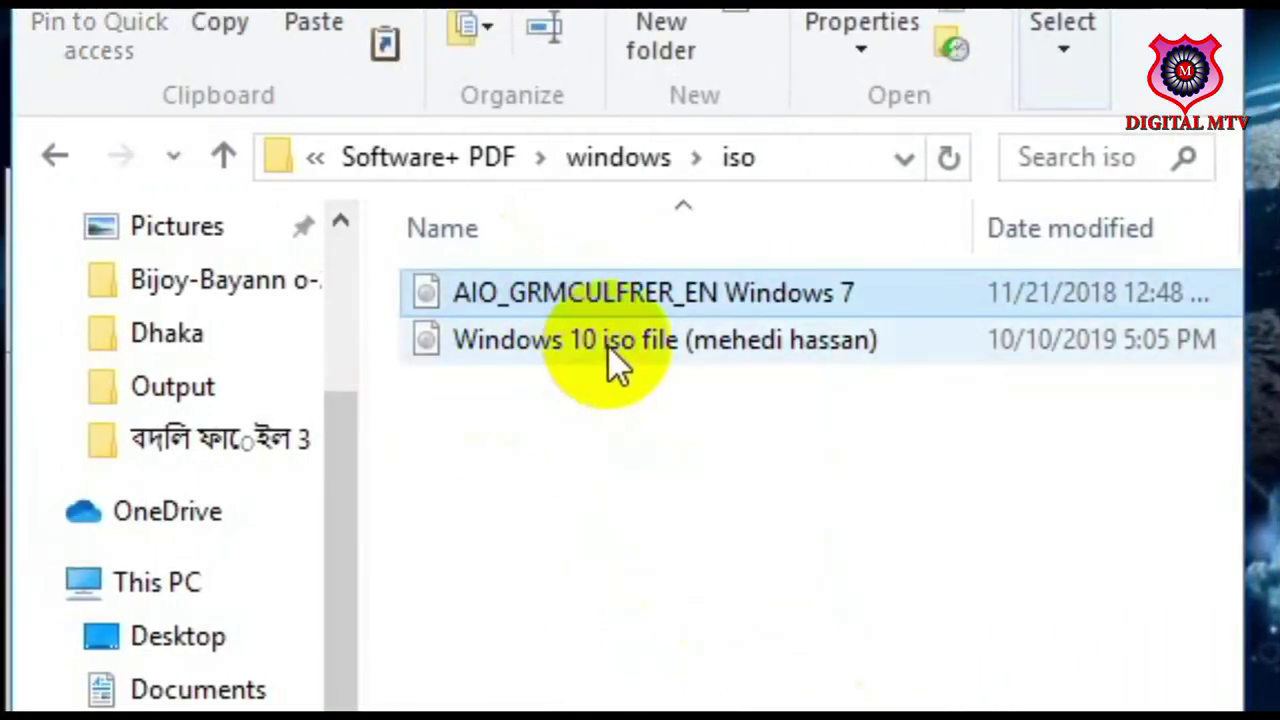
{"action": "right_click", "coordinate": [609, 348]}
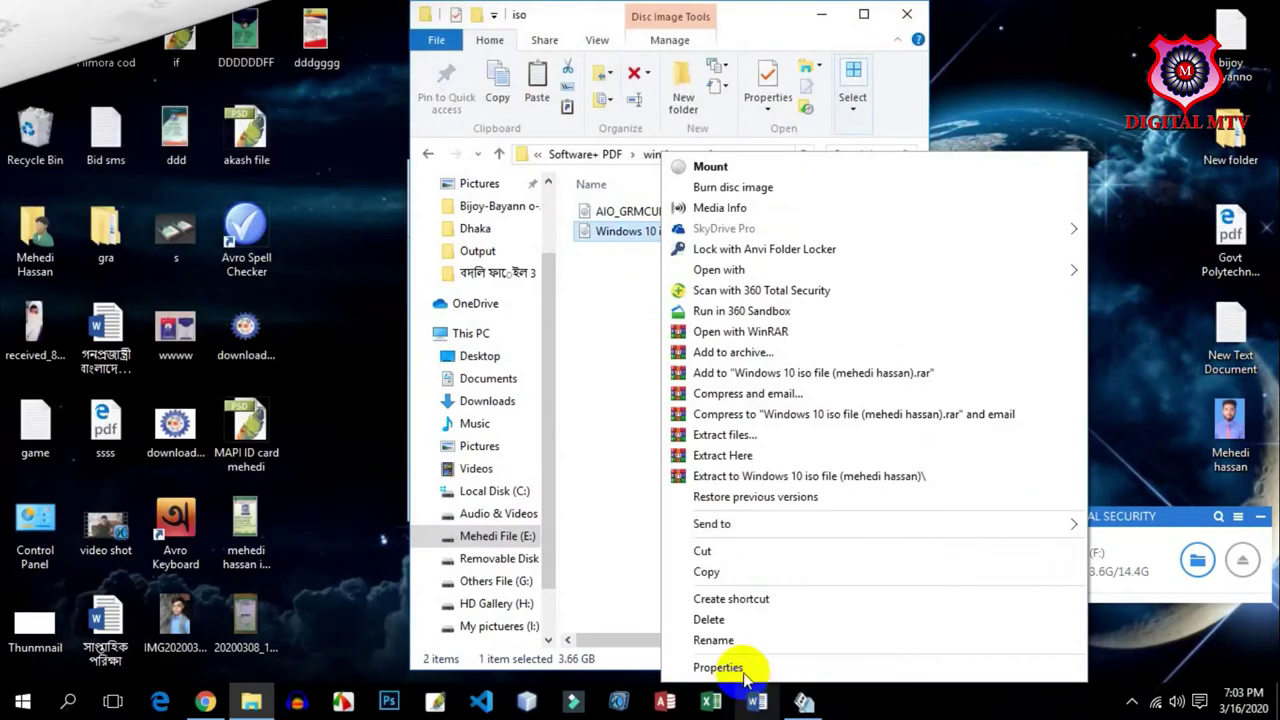
{"action": "left_click", "coordinate": [743, 669]}
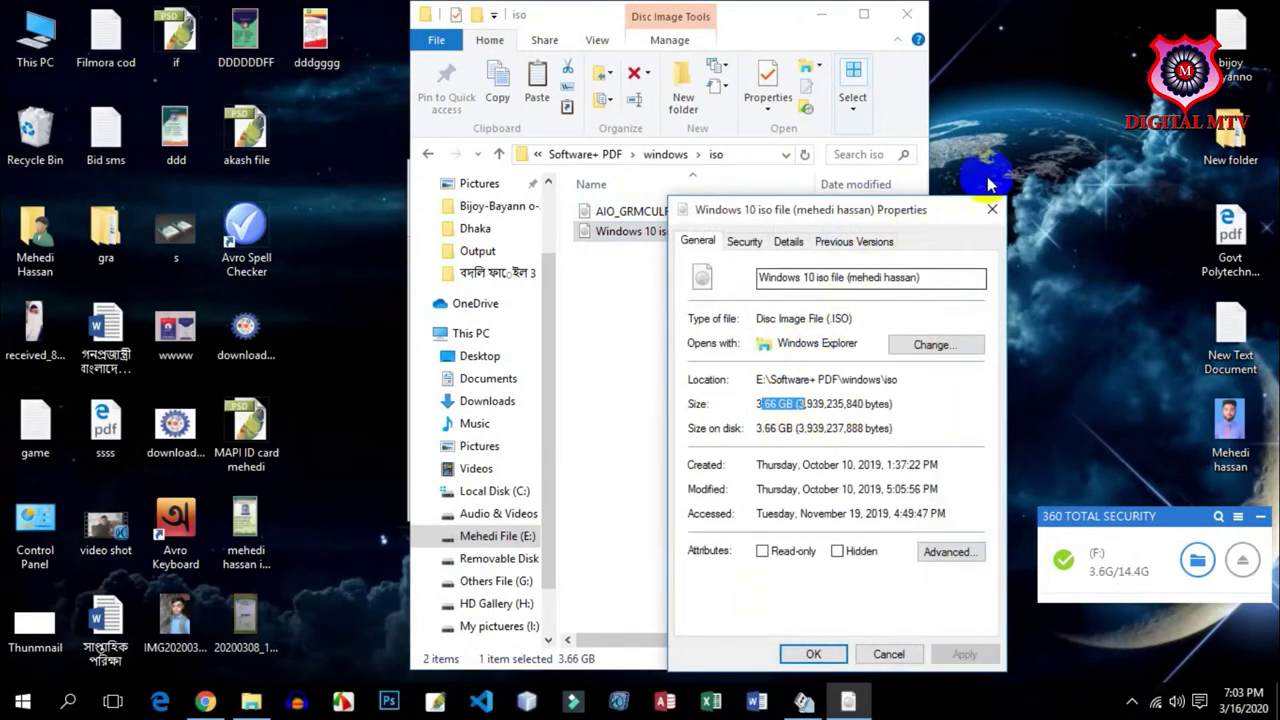
{"action": "left_click", "coordinate": [995, 210]}
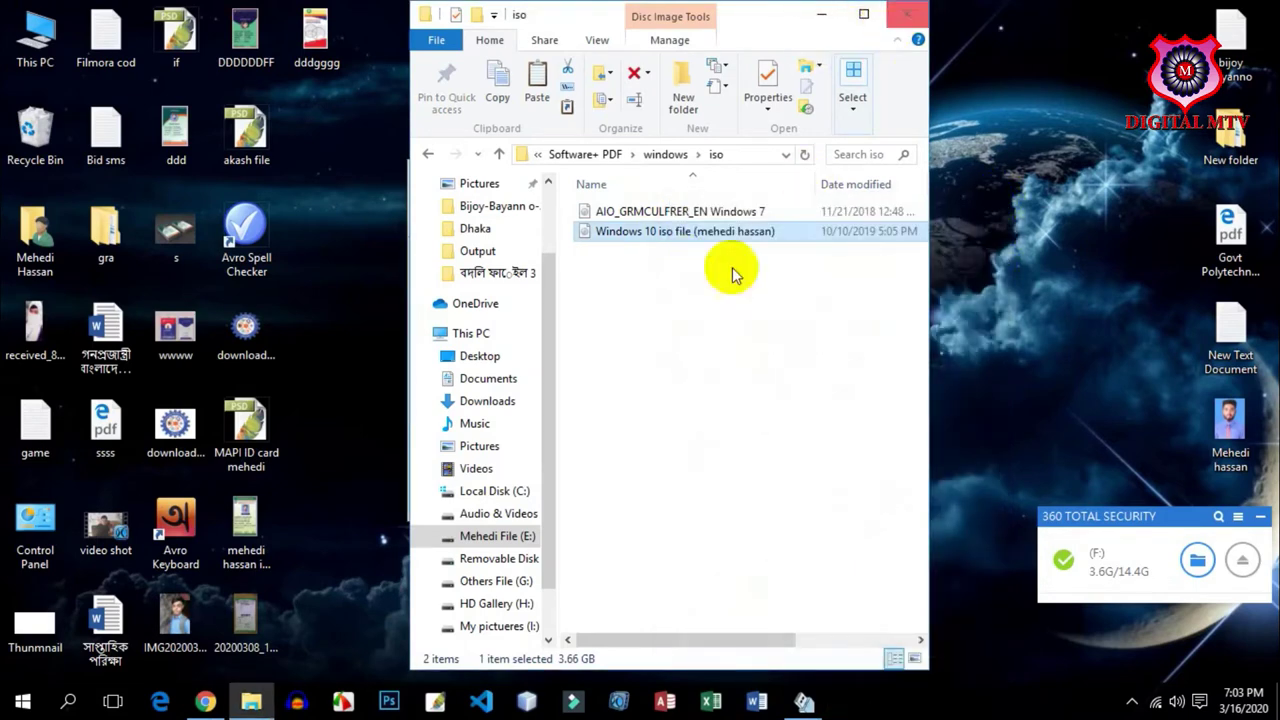
{"action": "left_click", "coordinate": [903, 16]}
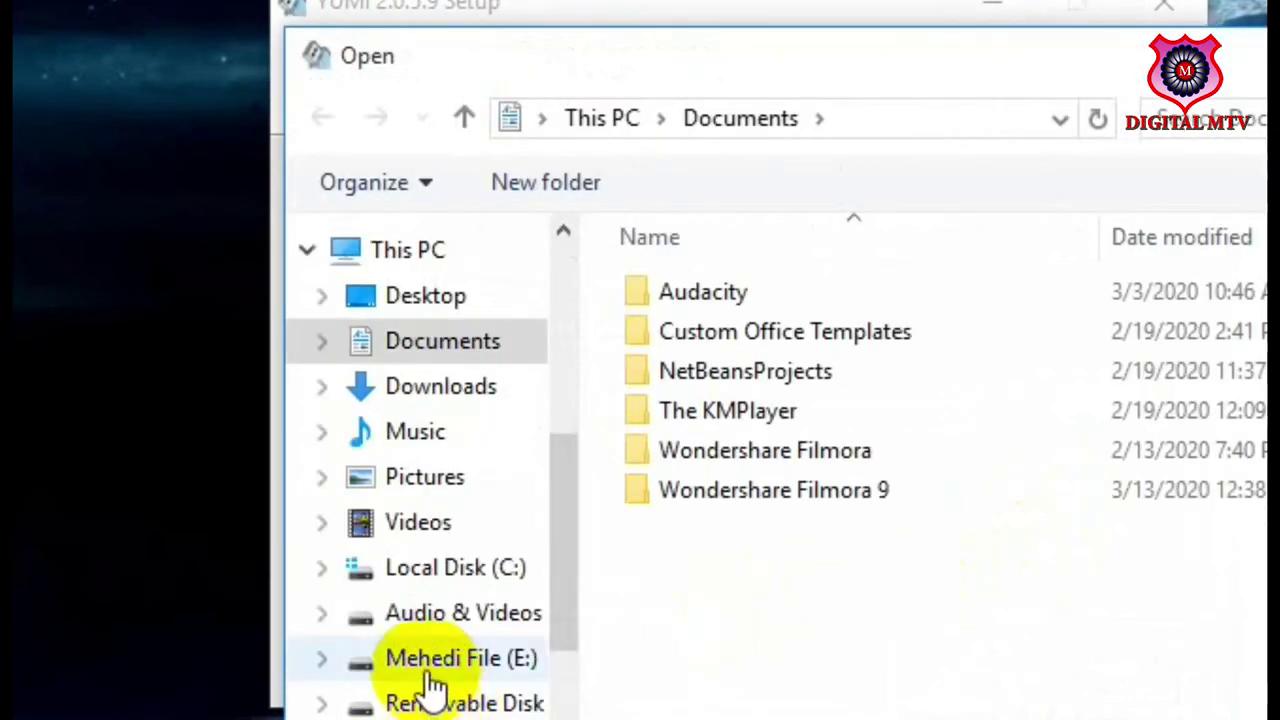
Load the Windows 10 ISO from E:\Software+ PDF\windows\iso as the source image in YUMI
{"action": "left_click", "coordinate": [426, 662]}
{"action": "double_click", "coordinate": [778, 578]}
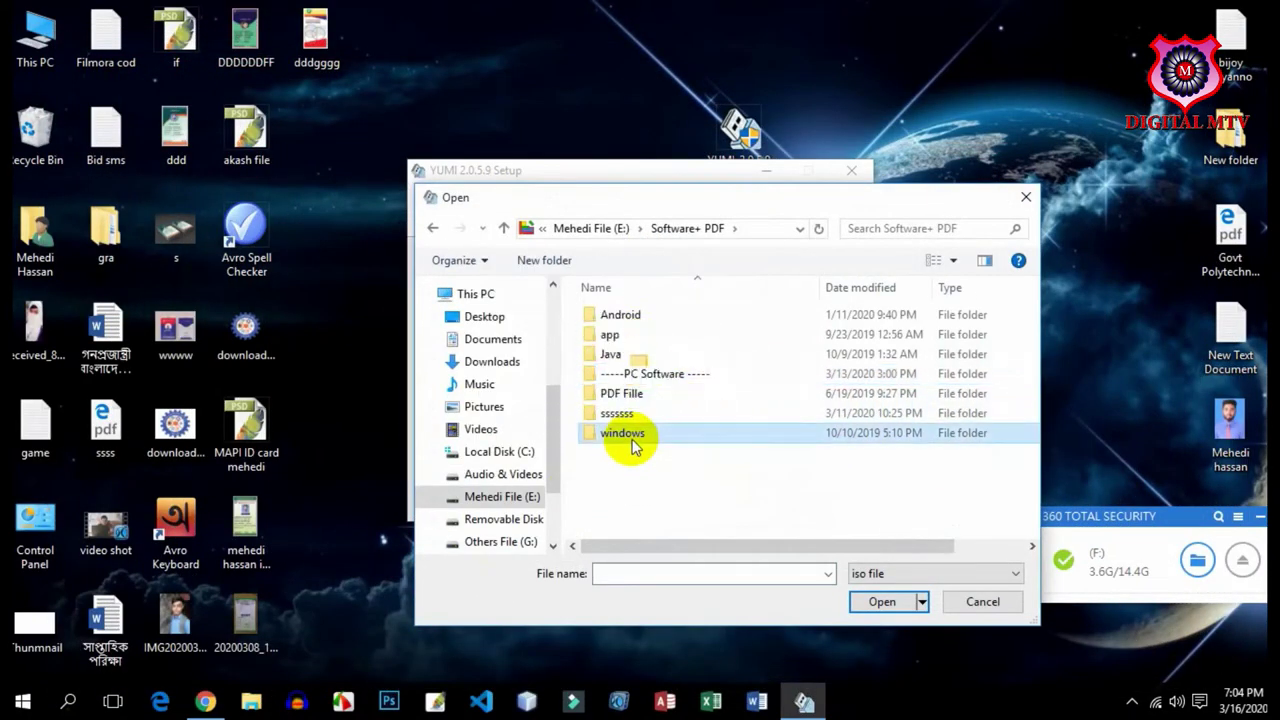
{"action": "double_click", "coordinate": [634, 437]}
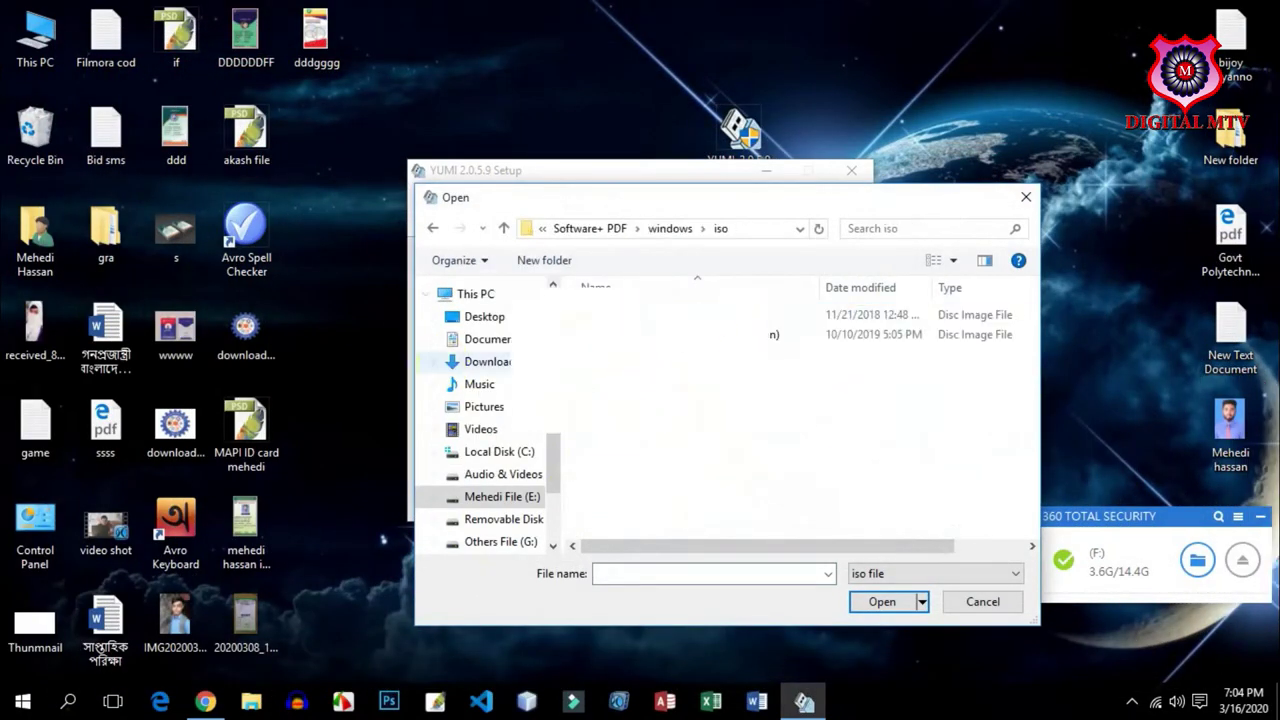
{"action": "left_click", "coordinate": [671, 334]}
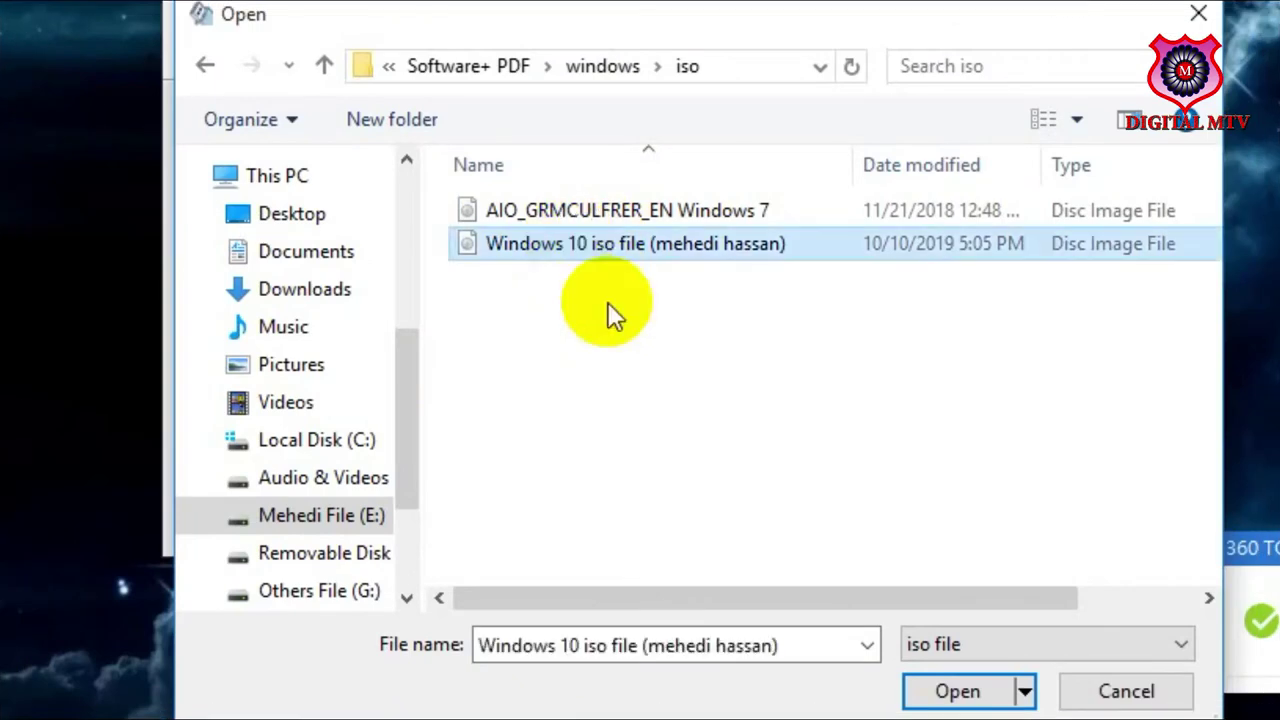
{"action": "left_click", "coordinate": [957, 691]}
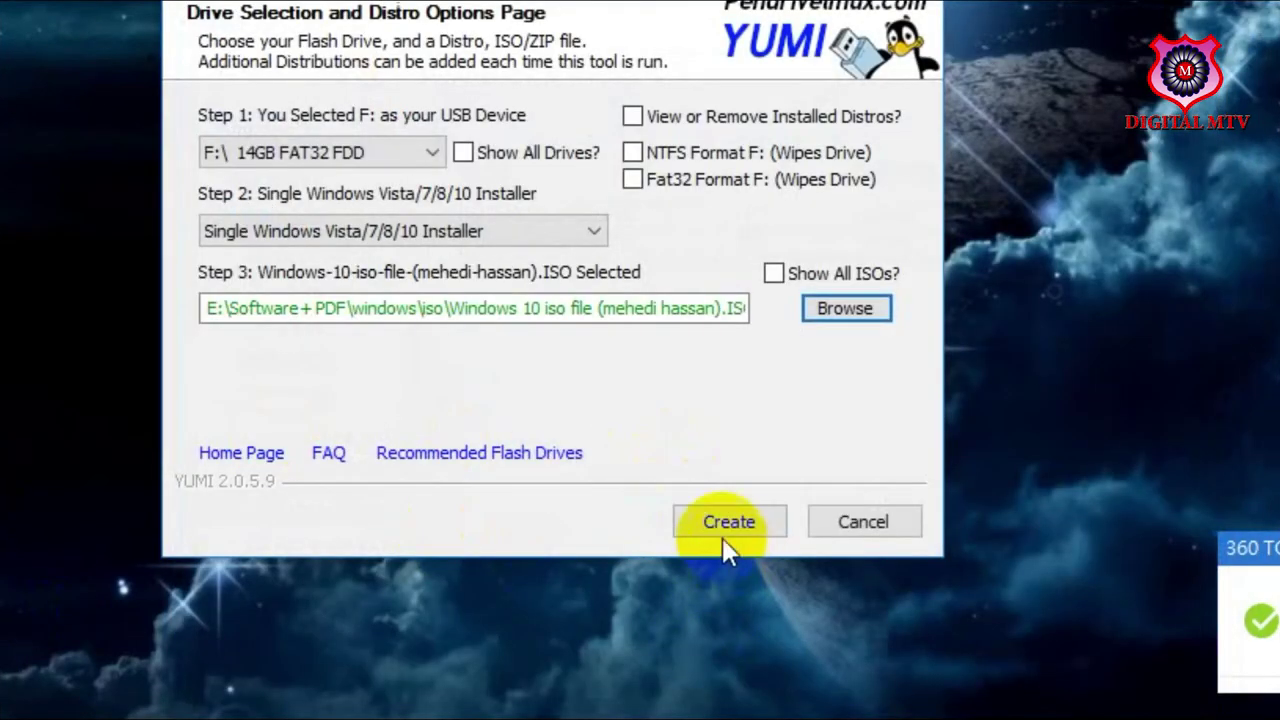
Create the bootable Windows 10 installer on F:, confirm the creation prompt, and continue past the completed process page
{"action": "left_click", "coordinate": [726, 530]}
{"action": "left_click", "coordinate": [692, 495]}
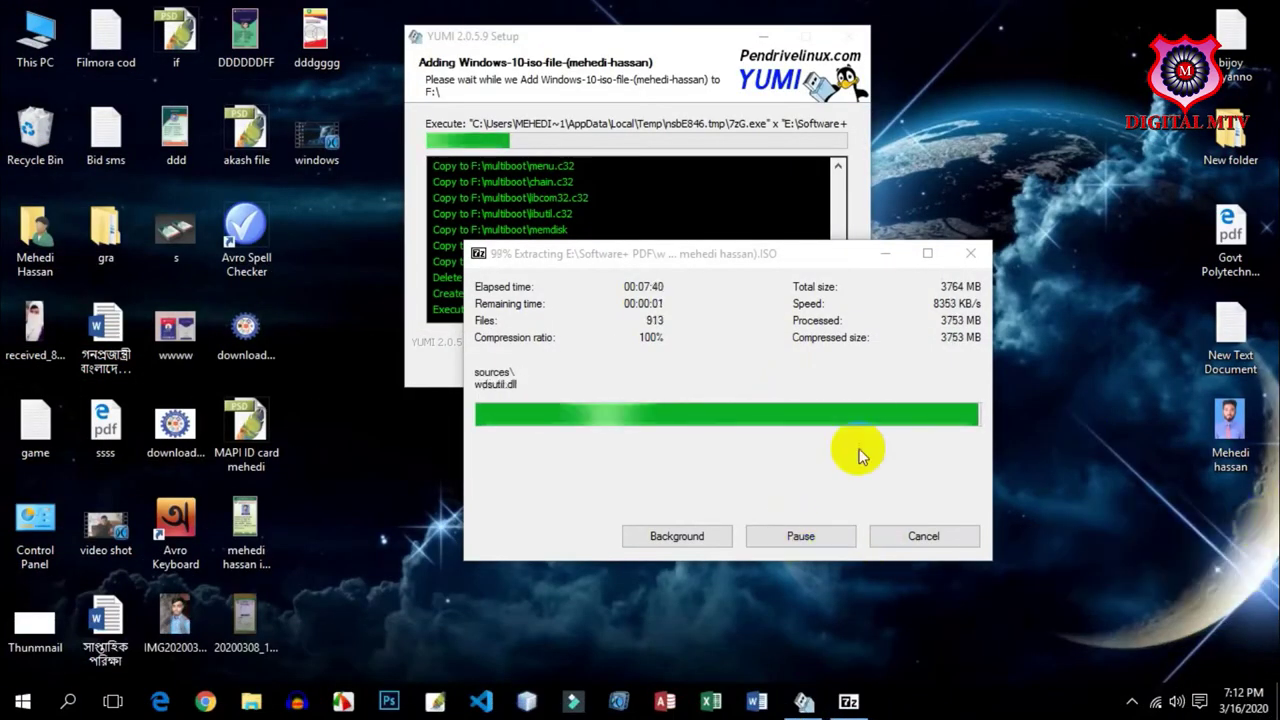
{"action": "left_click_drag", "start_coordinate": [323, 134], "coordinate": [549, 389]}
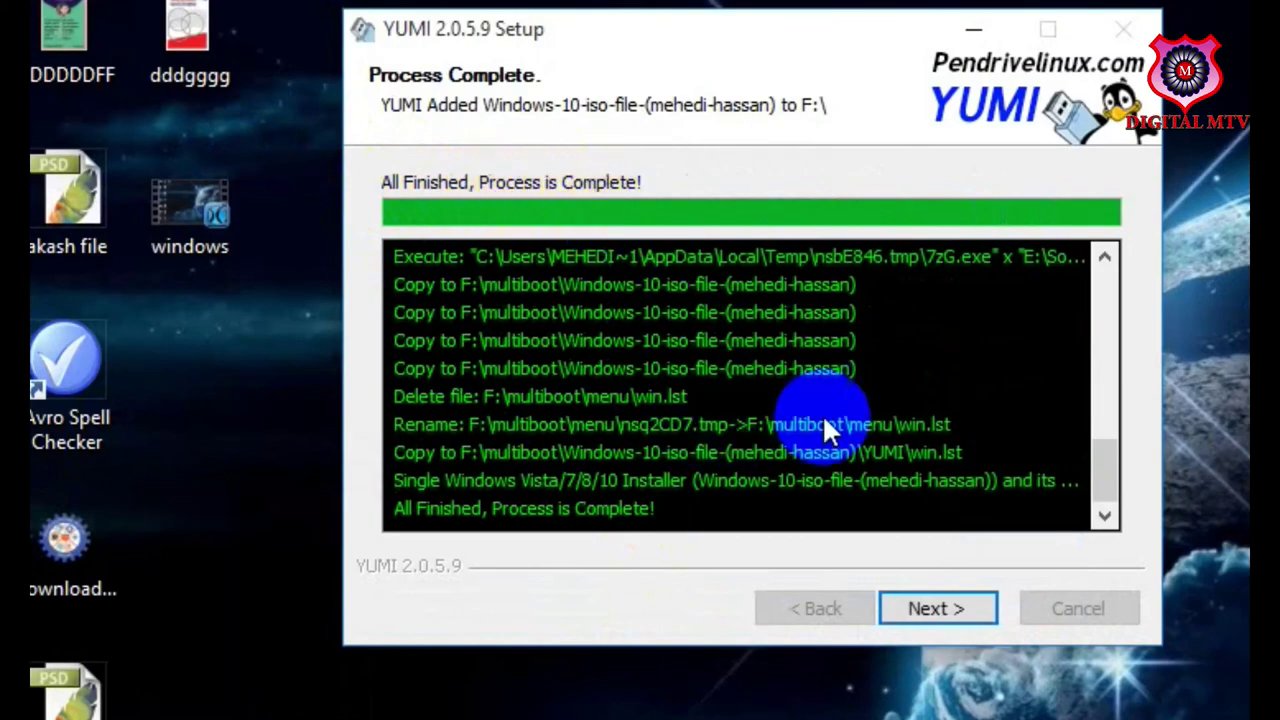
{"action": "left_click", "coordinate": [912, 607]}
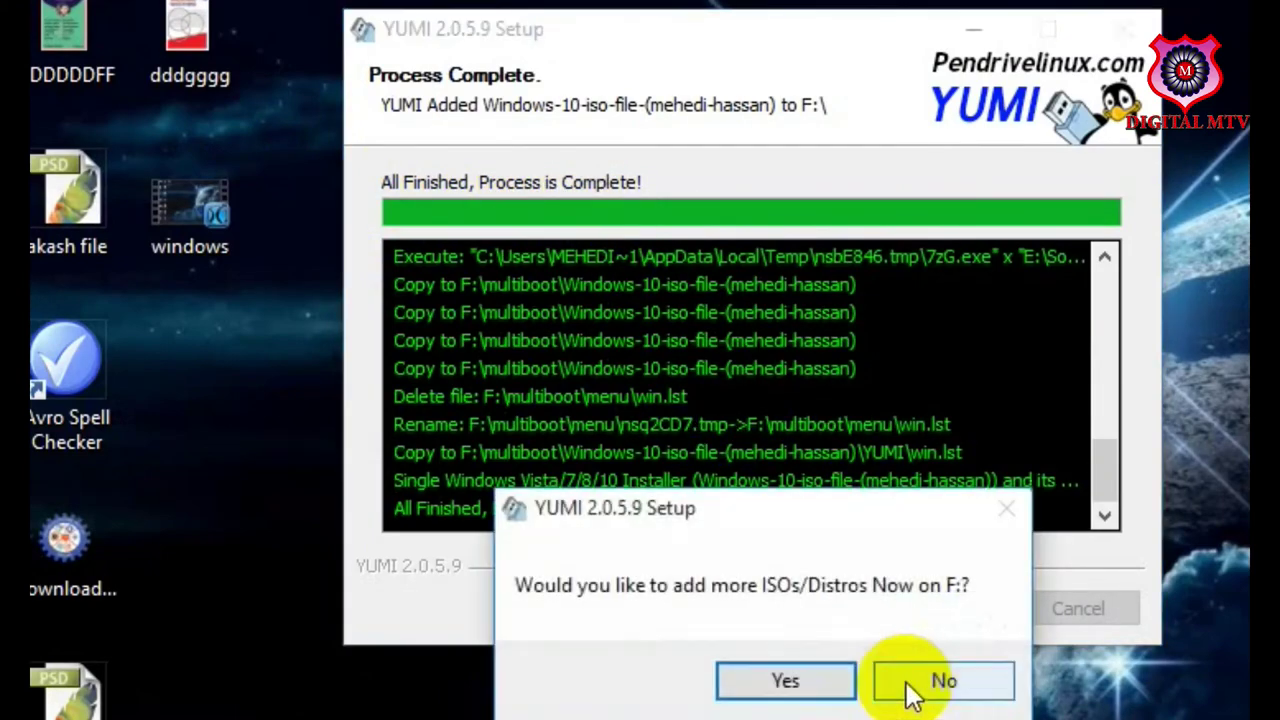
Accept the offer to add more ISOs on F:, and open the MULTIBOOT (F:) drive from This PC
{"action": "left_click", "coordinate": [786, 683]}
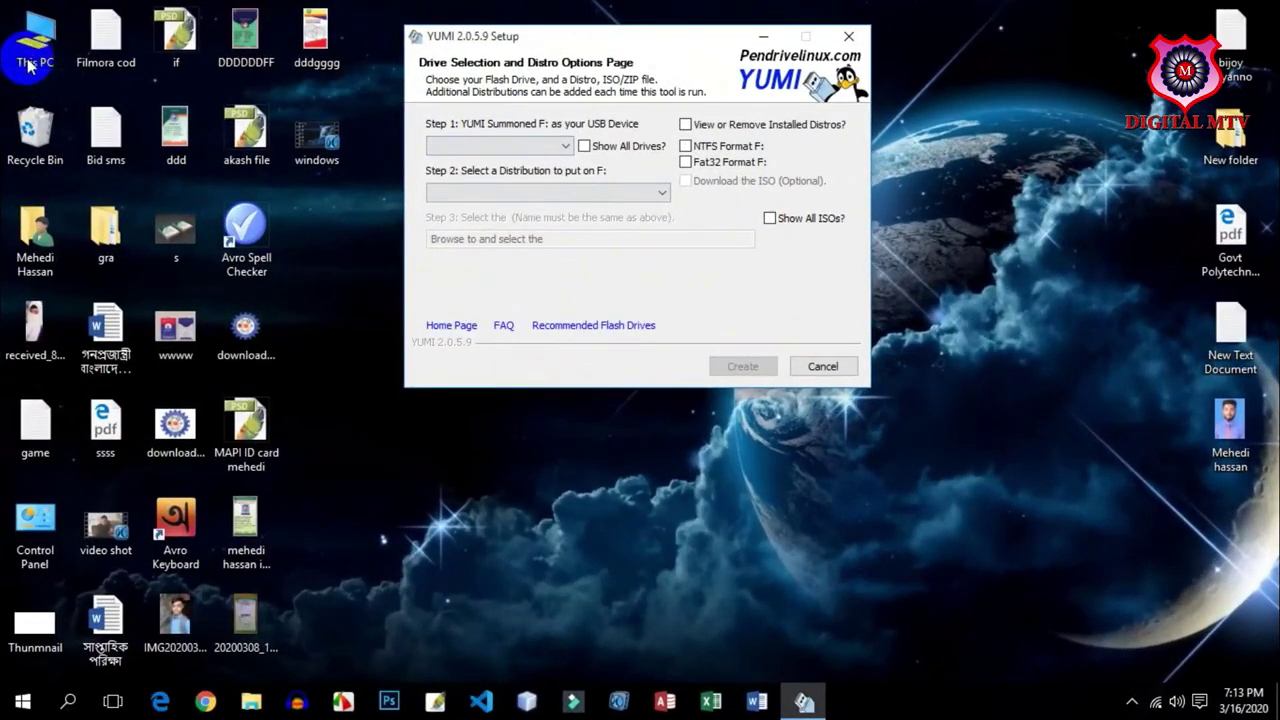
{"action": "left_click", "coordinate": [30, 62]}
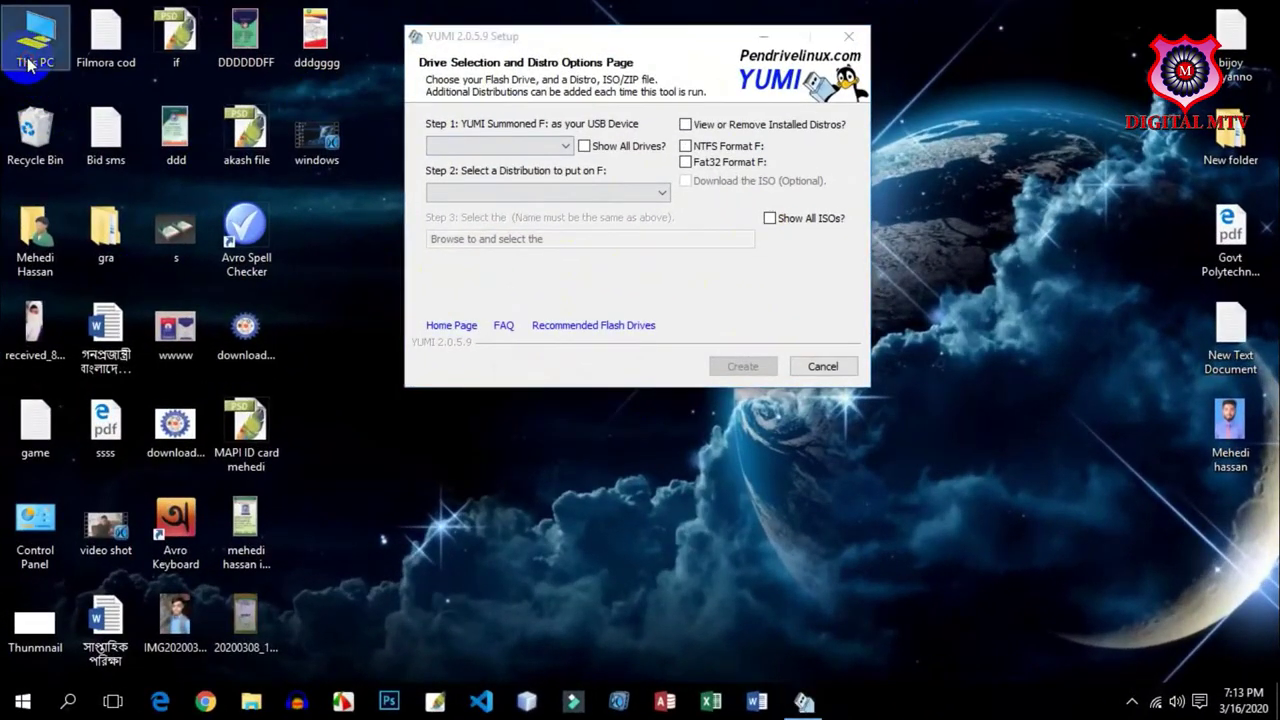
{"action": "double_click", "coordinate": [32, 45]}
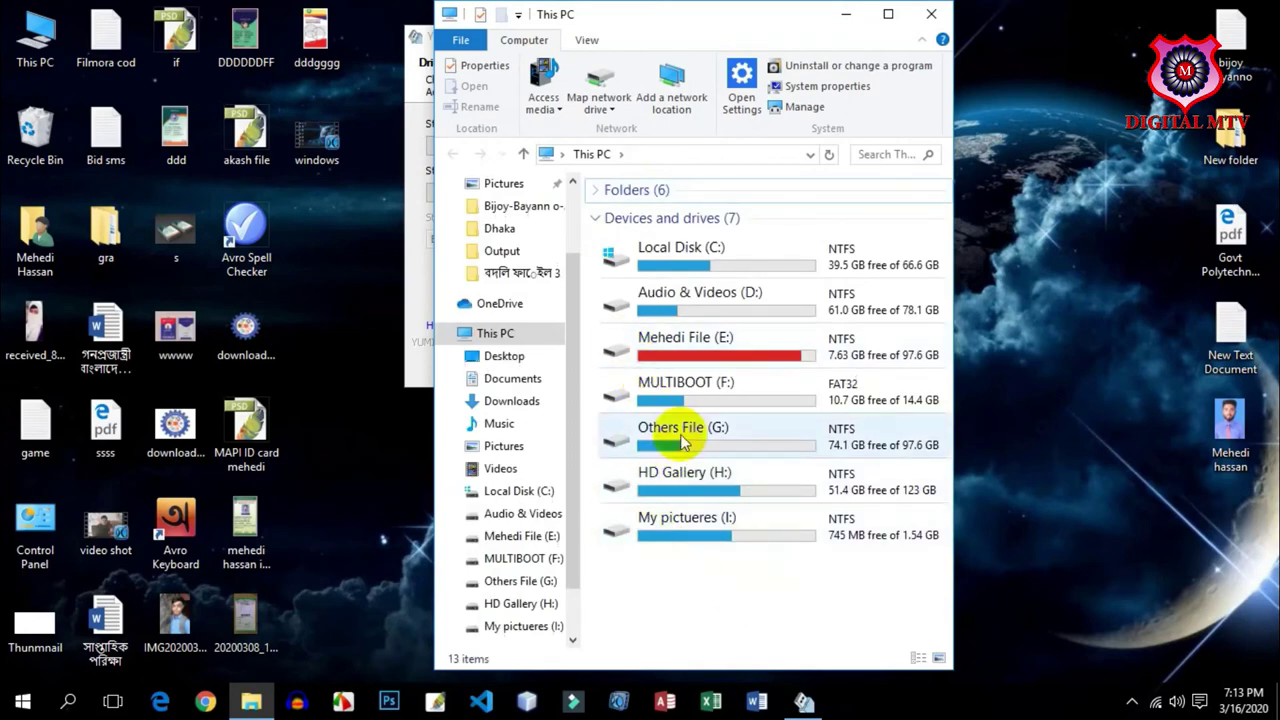
{"action": "double_click", "coordinate": [686, 400]}
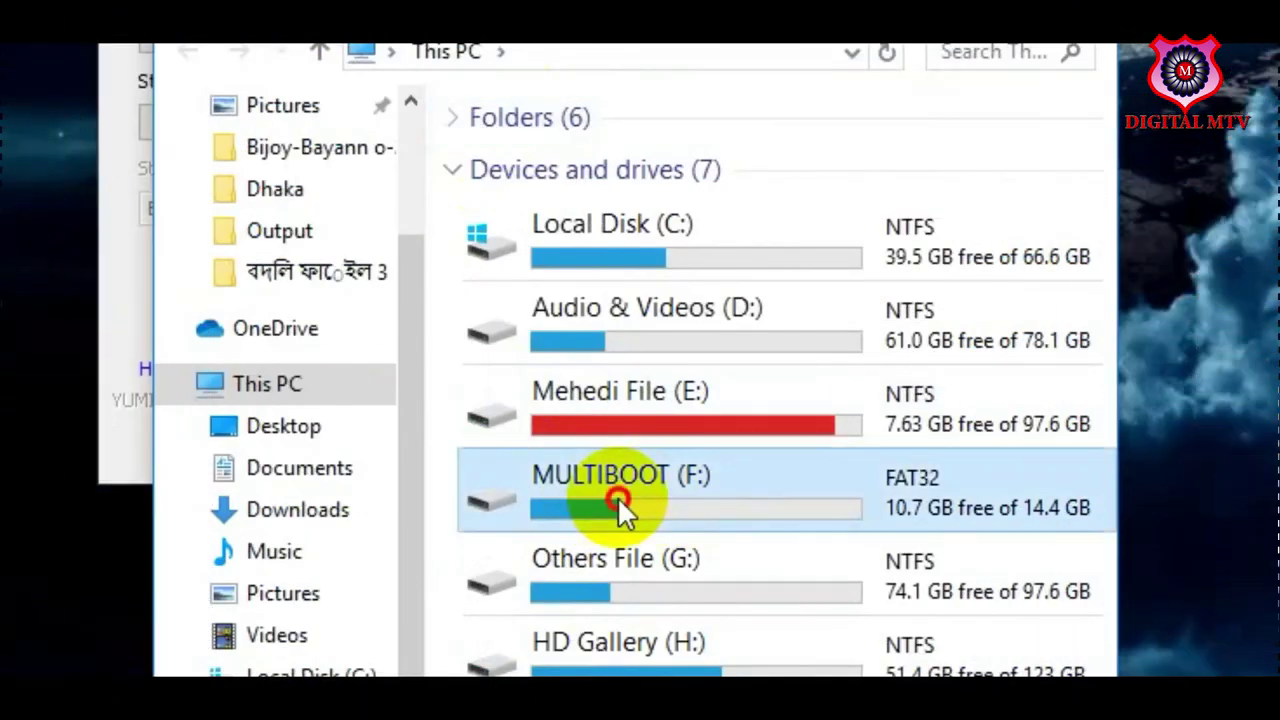
Select all files and folders copied to F: to examine them, clear the selection, and close the drive window
{"action": "left_click_drag", "start_coordinate": [596, 571], "coordinate": [551, 224]}
{"action": "right_click", "coordinate": [592, 350]}
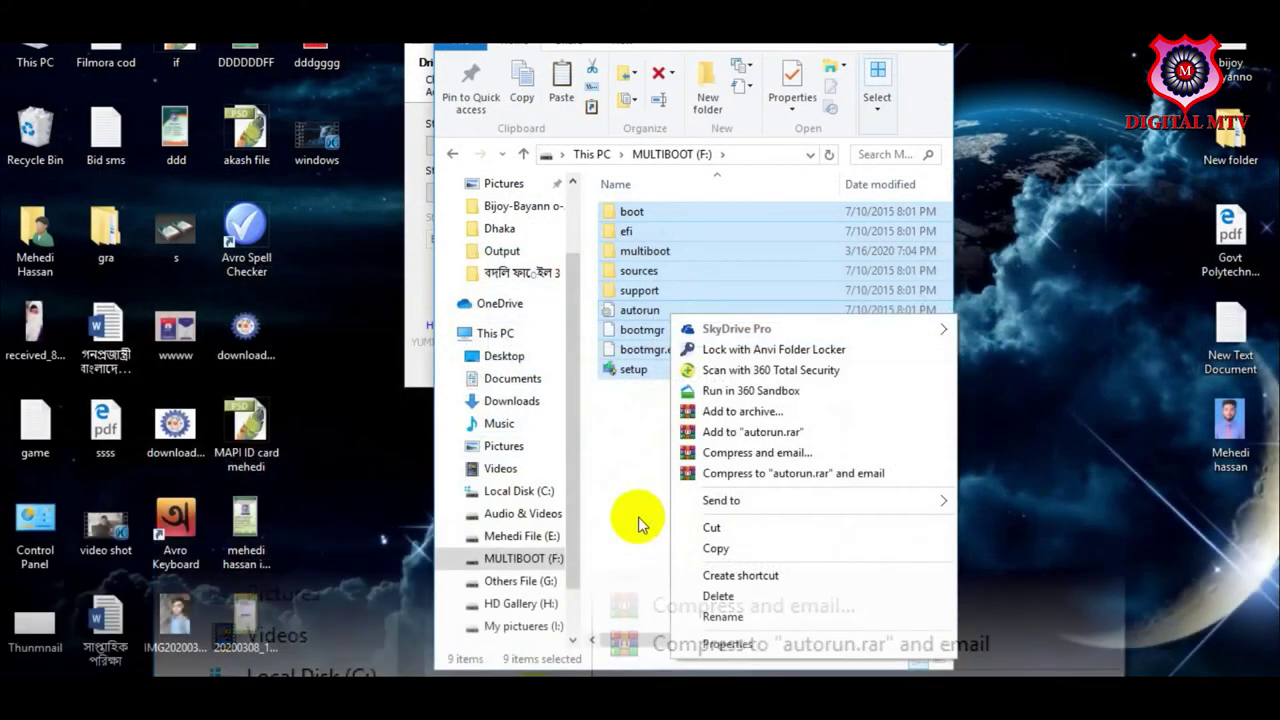
{"action": "left_click", "coordinate": [638, 525]}
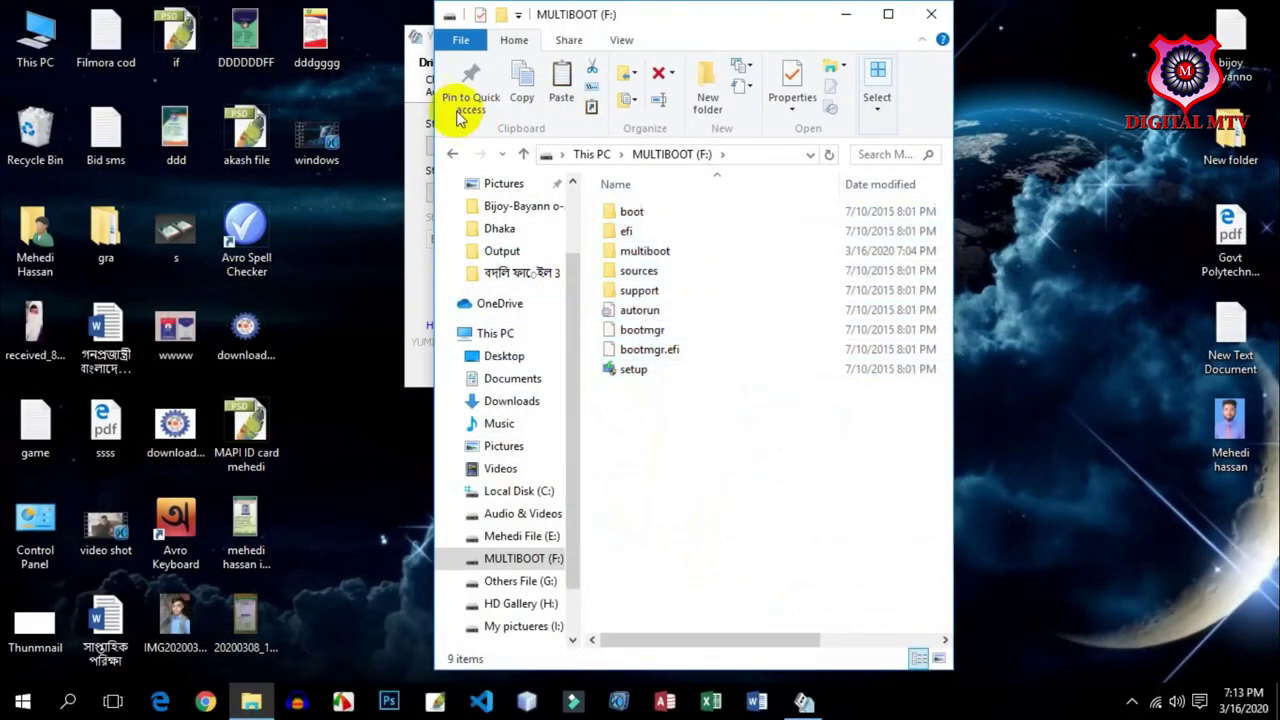
{"action": "left_click", "coordinate": [452, 154]}
{"action": "left_click", "coordinate": [932, 14]}
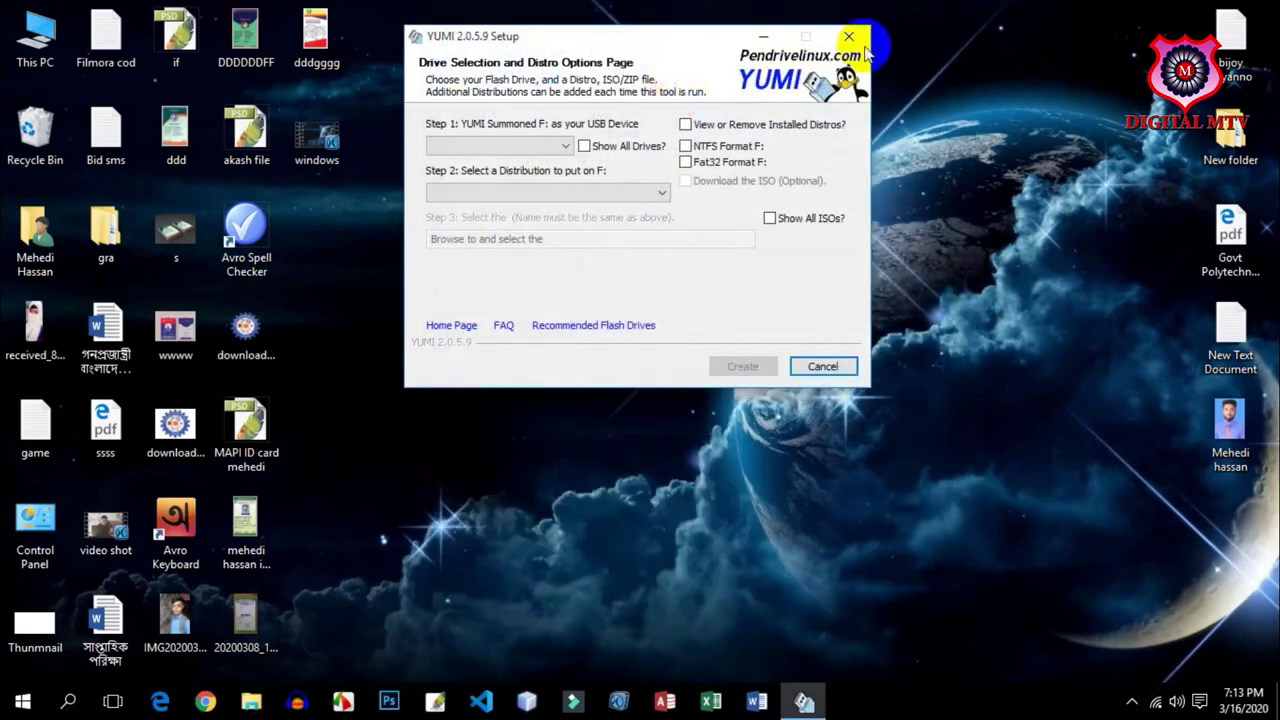
Close the YUMI setup window and refresh the desktop
{"action": "left_click", "coordinate": [857, 40]}
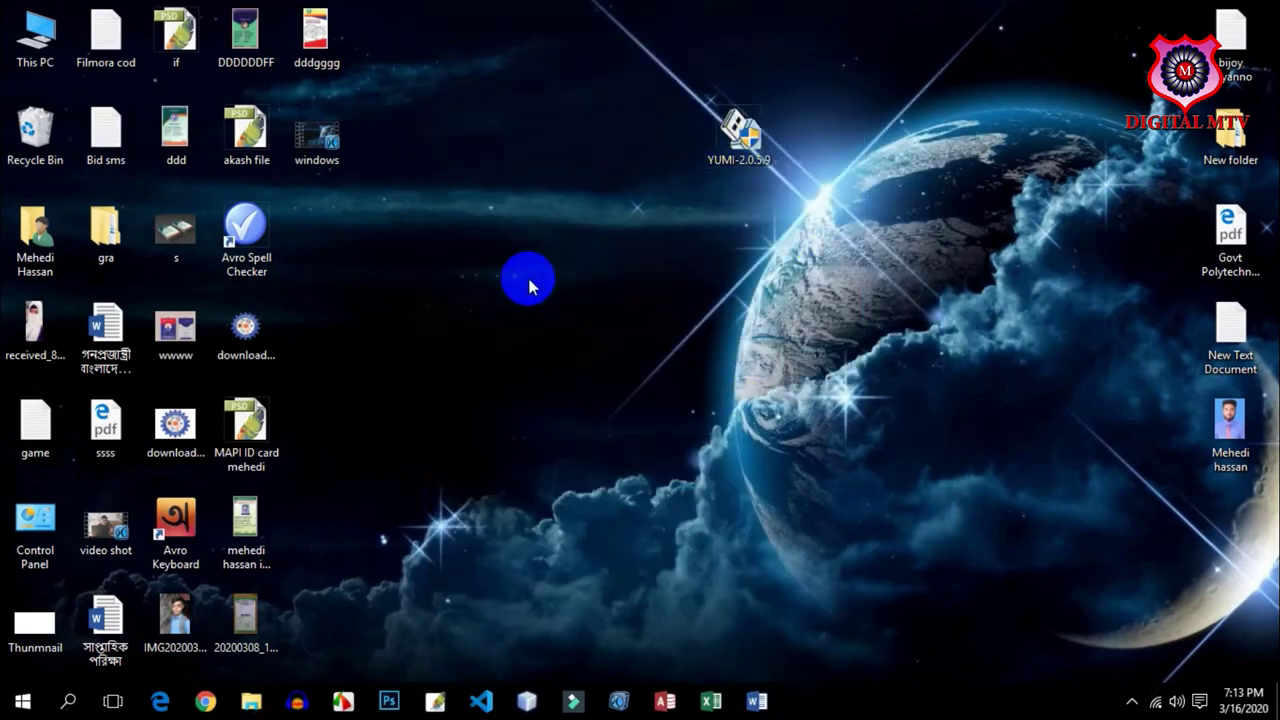
{"action": "right_click", "coordinate": [467, 140]}
{"action": "left_click", "coordinate": [500, 196]}
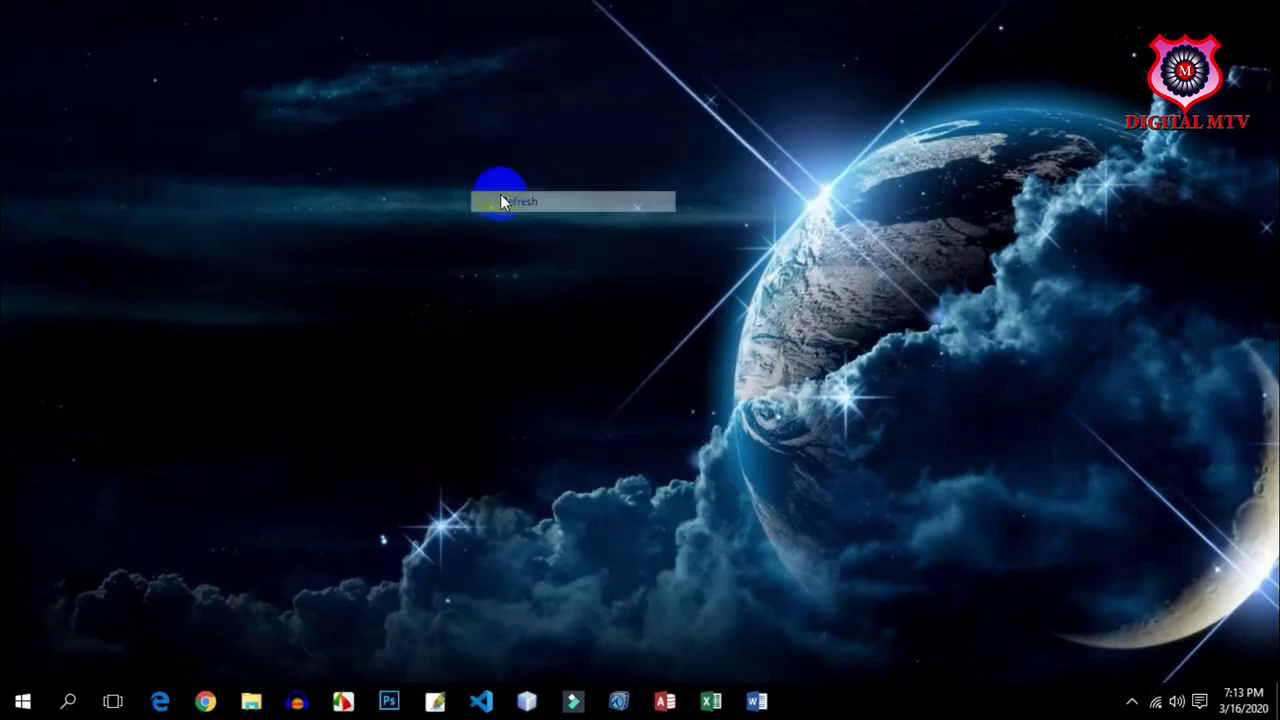